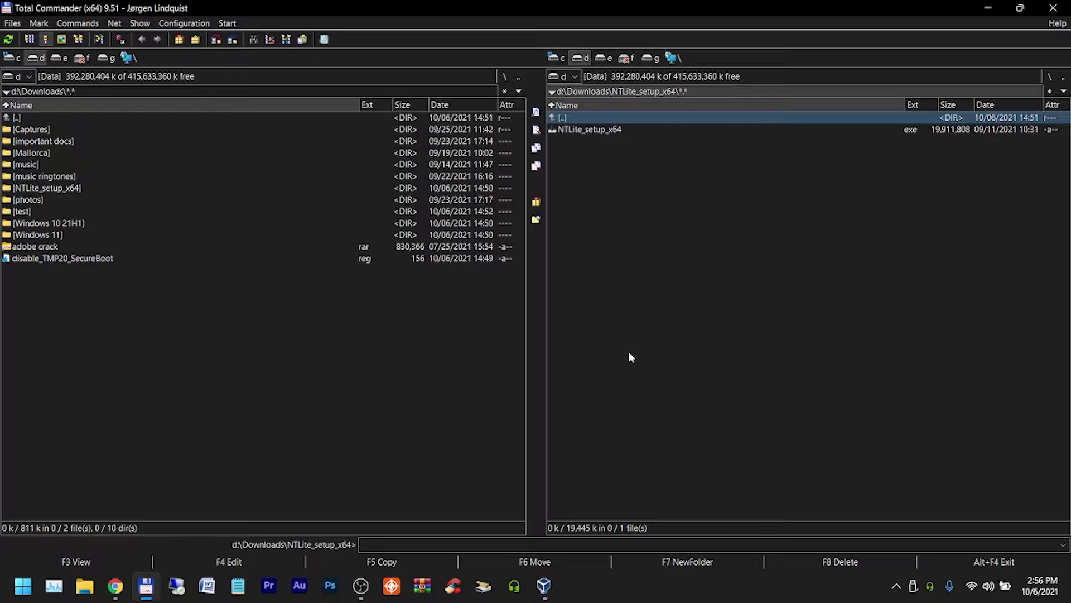
- Examine the Windows 11 folder's ISO, the disable_TMP20_SecureBoot registry file and the NTLite_setup_x64 folder in d:\Downloads
double_click(77, 236)
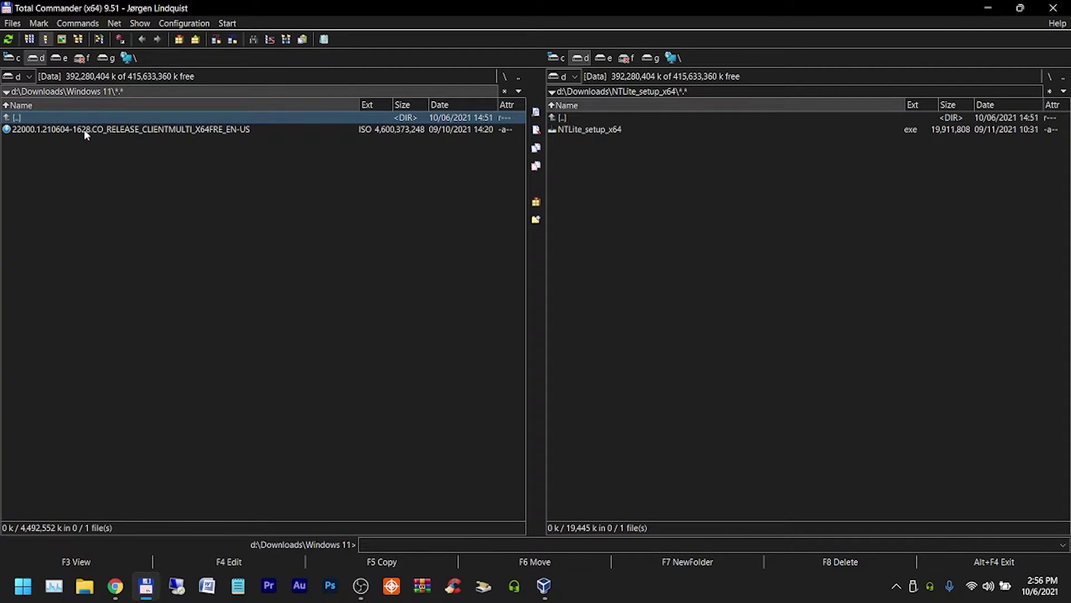
double_click(131, 121)
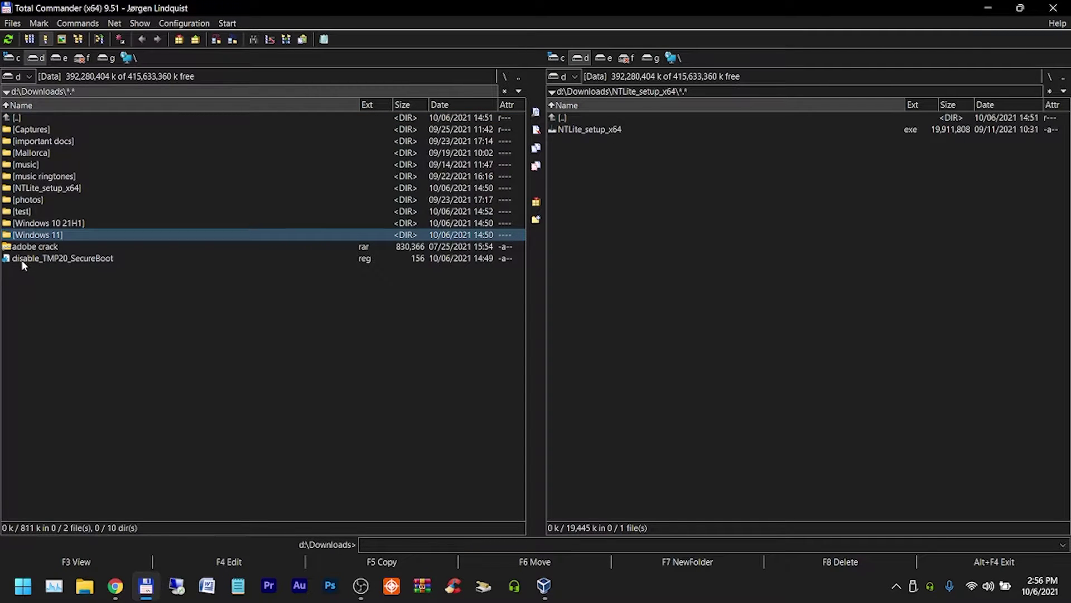
click(61, 260)
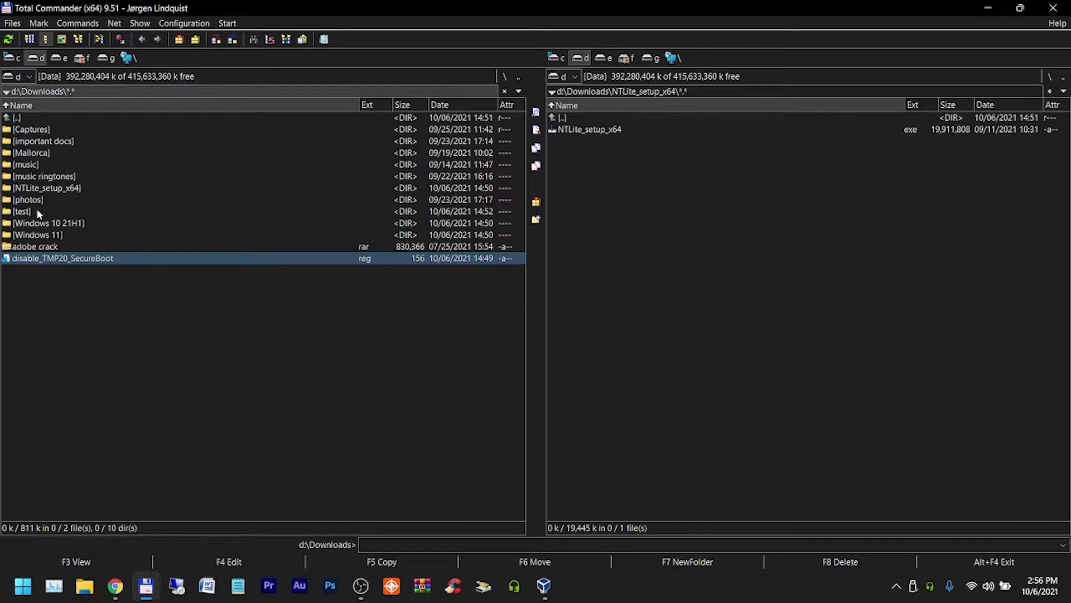
click(38, 187)
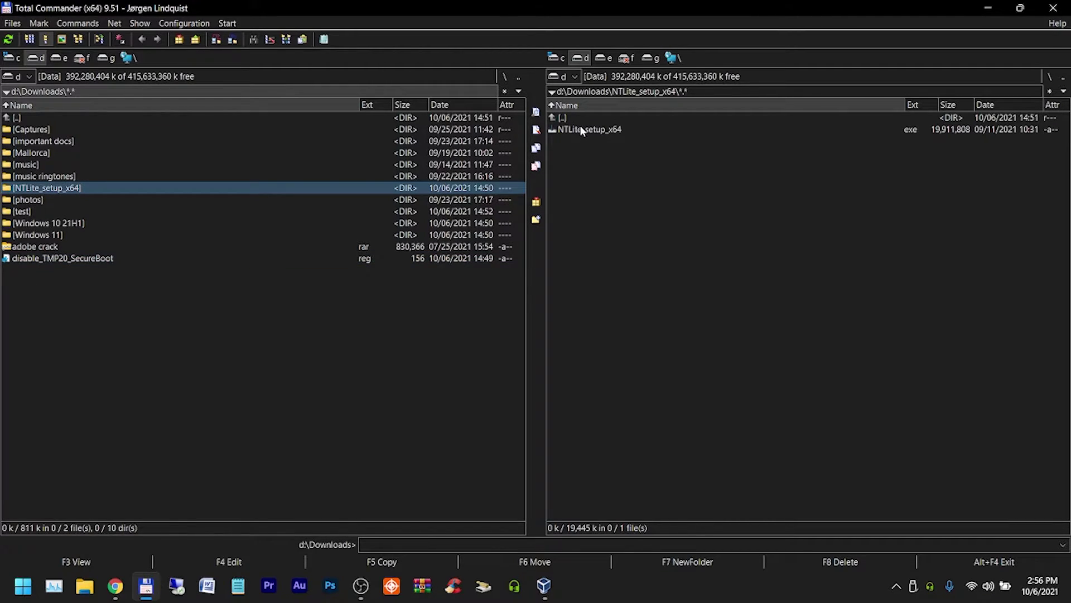
- Copy rufus-3.14.rar from e:\install to d:\Downloads, and leave the install folder
click(604, 60)
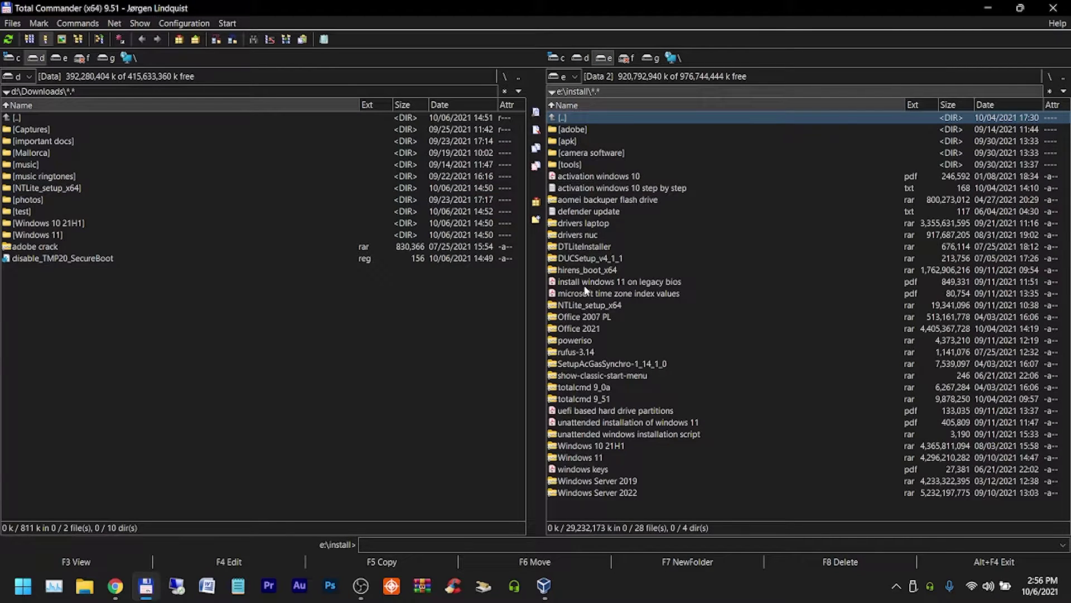
click(580, 353)
click(405, 564)
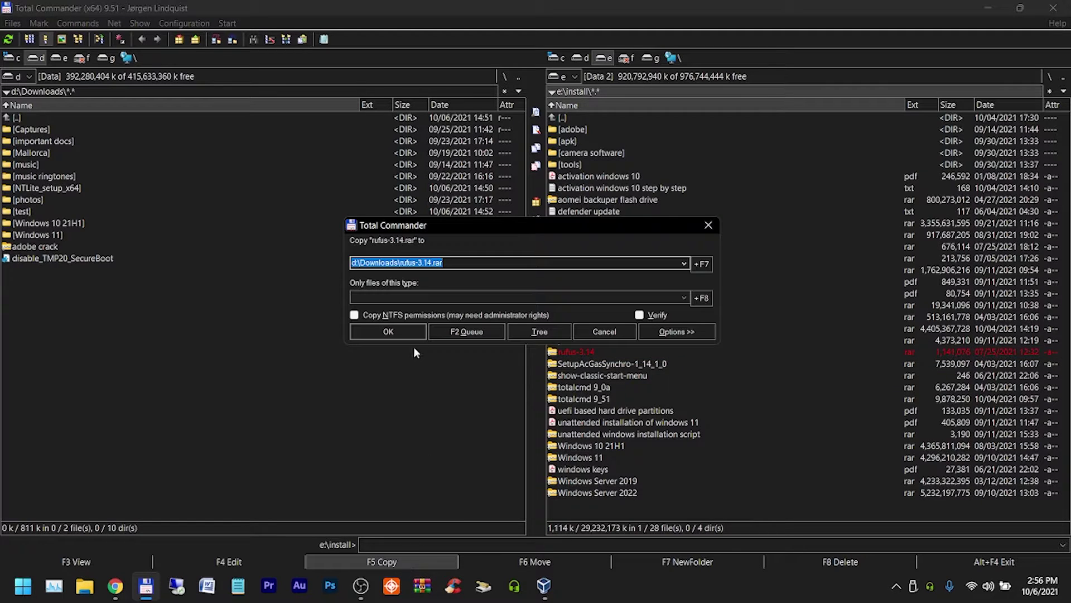
click(394, 334)
double_click(598, 119)
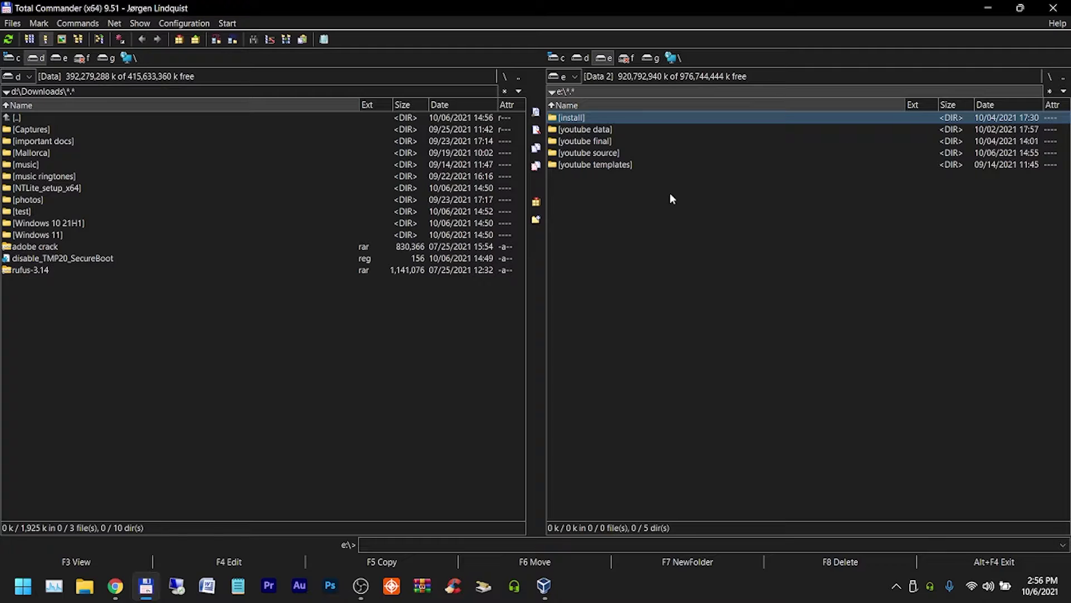
- Extract rufus-3.14.exe from its archive into d:\Downloads and delete the rufus-3.14.rar archive
click(580, 57)
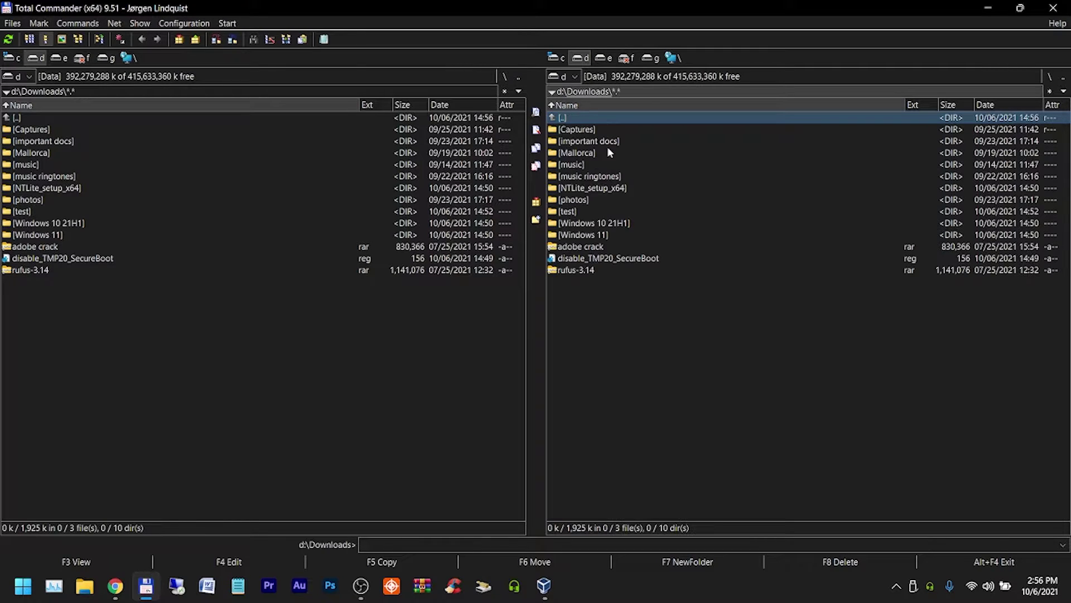
double_click(577, 273)
click(583, 131)
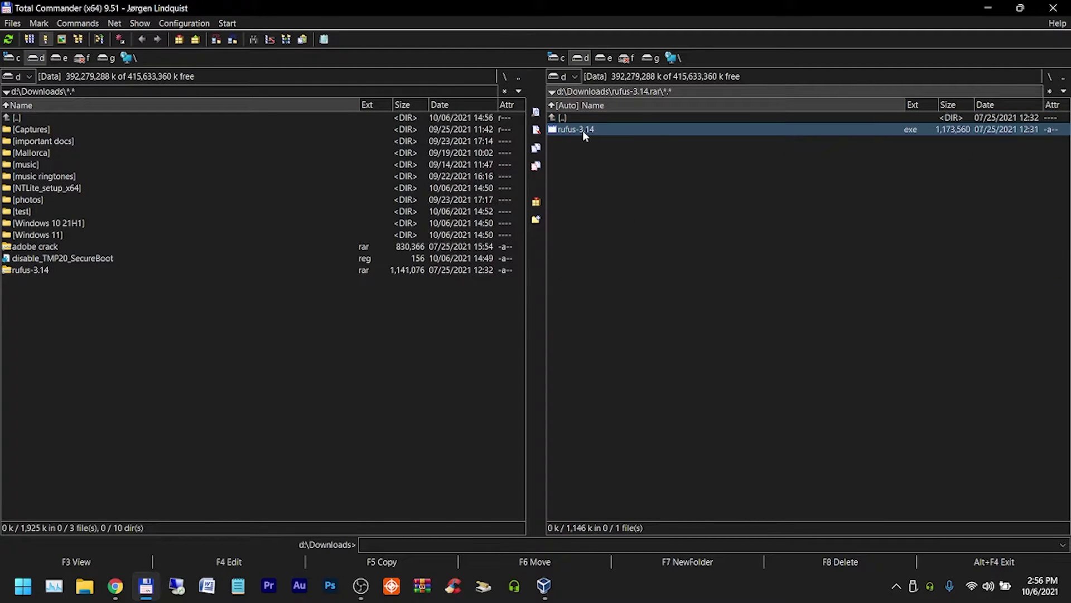
key(F5)
key(Return)
key(BackSpace)
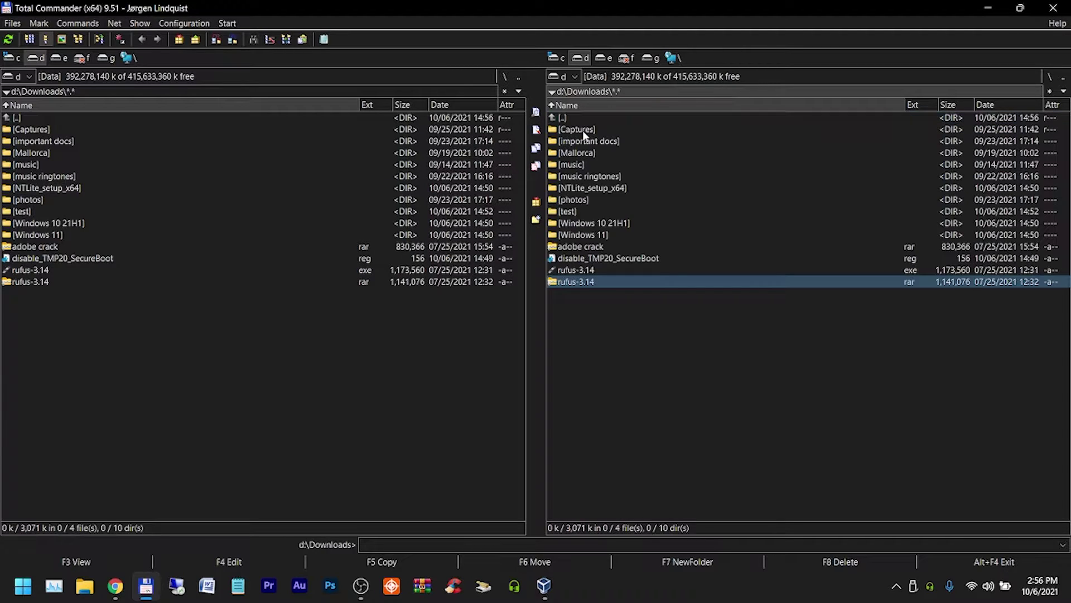
key(Delete)
key(Escape)
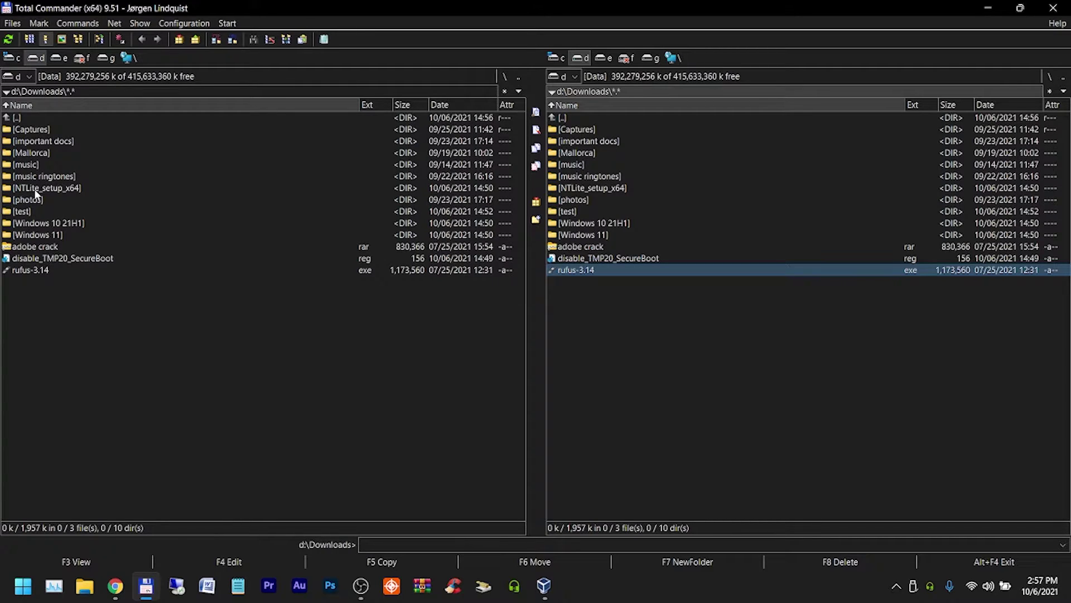
- Switch to WinRAR, extract the entire Windows 11 ISO into a folder of the same name inside d:\Downloads\Windows 11, and close WinRAR
double_click(567, 235)
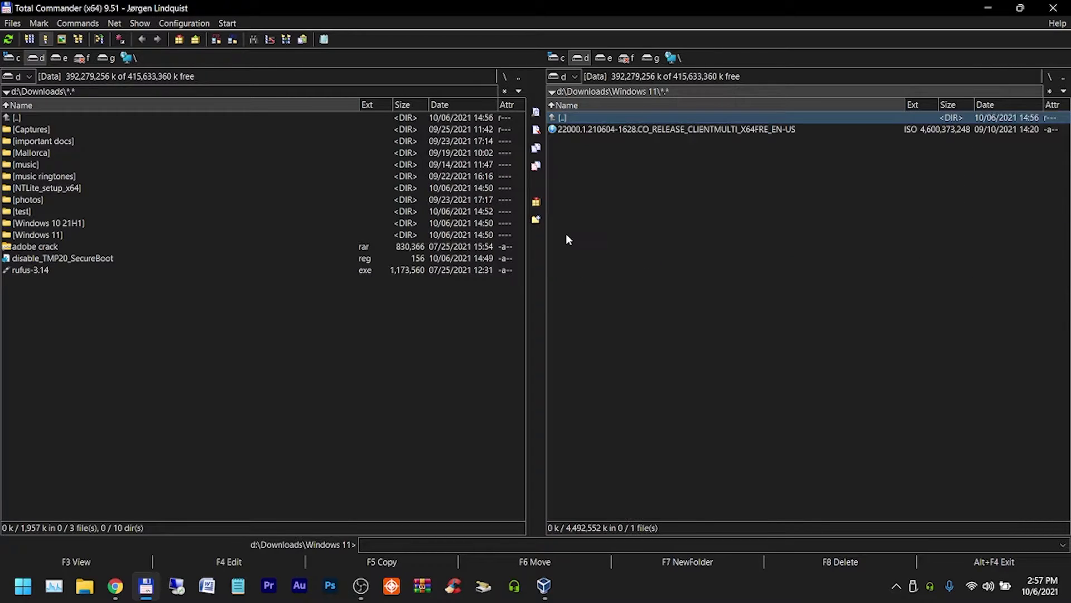
click(424, 594)
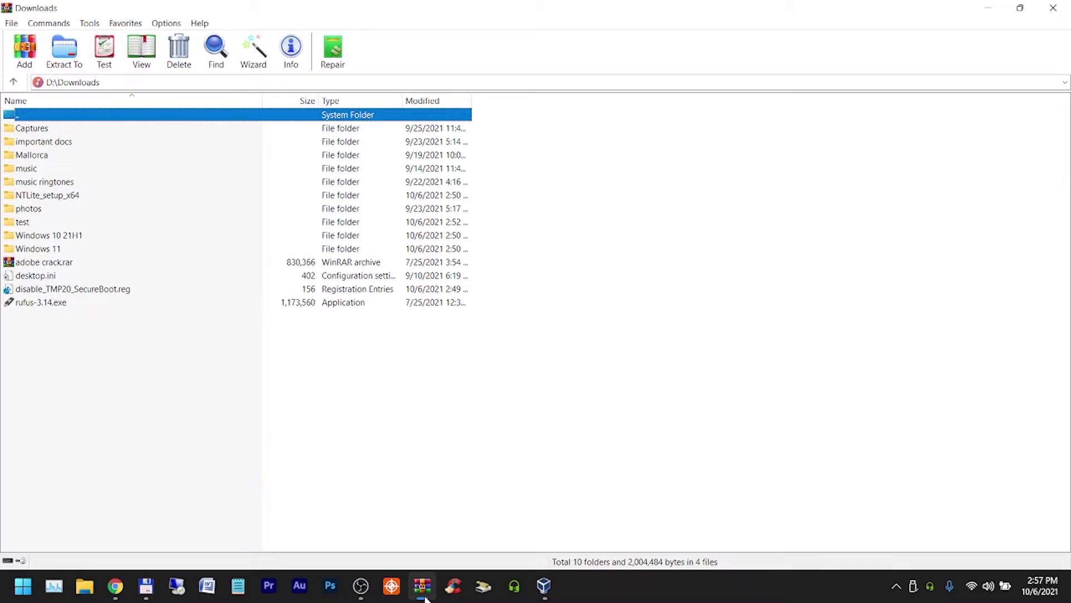
double_click(62, 251)
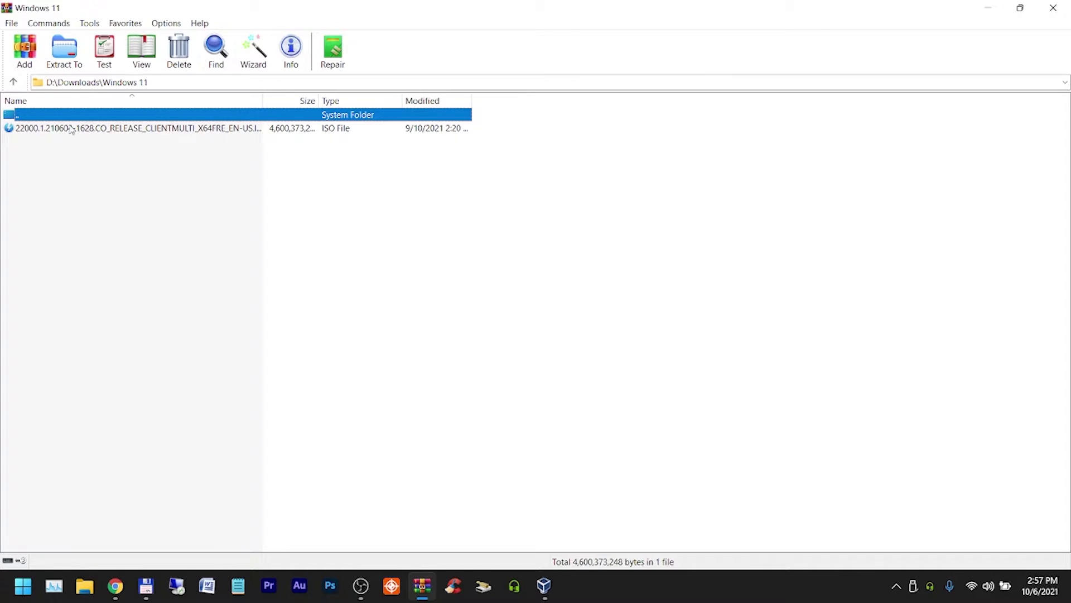
double_click(71, 129)
key(ctrl+a)
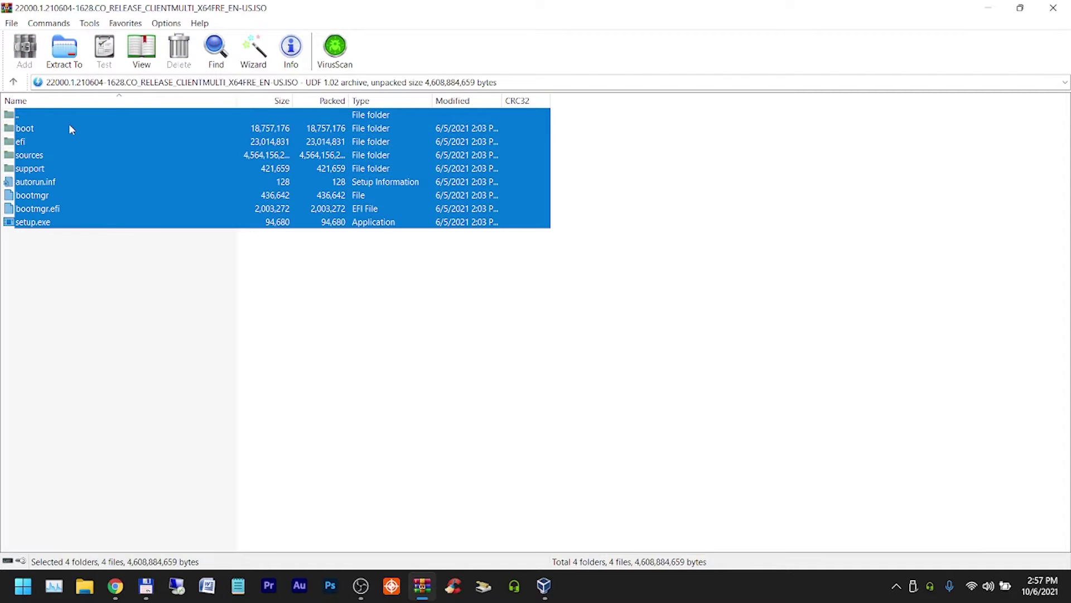
click(77, 56)
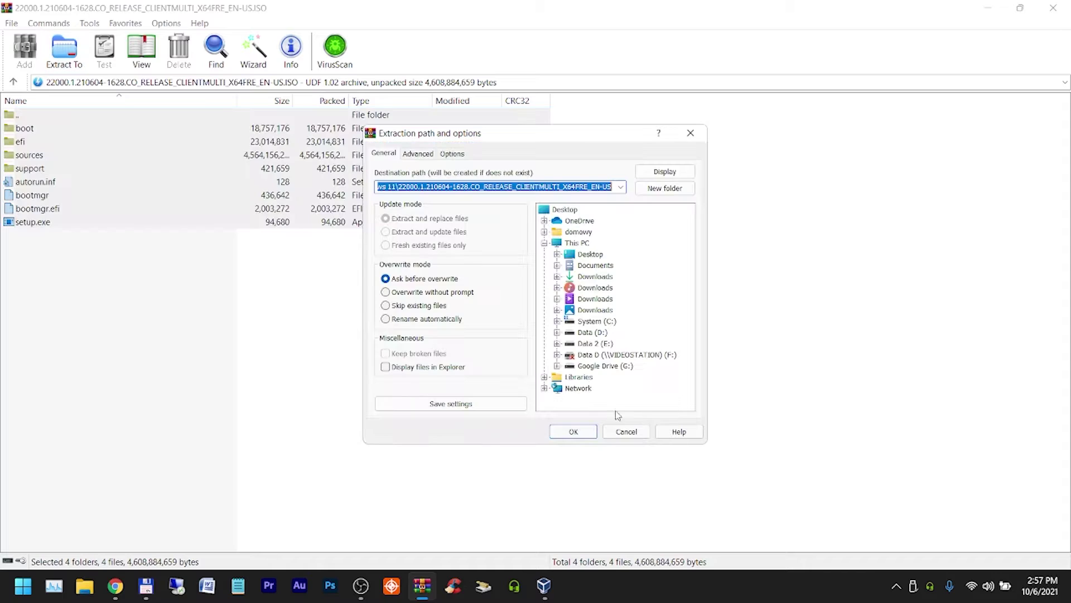
click(586, 433)
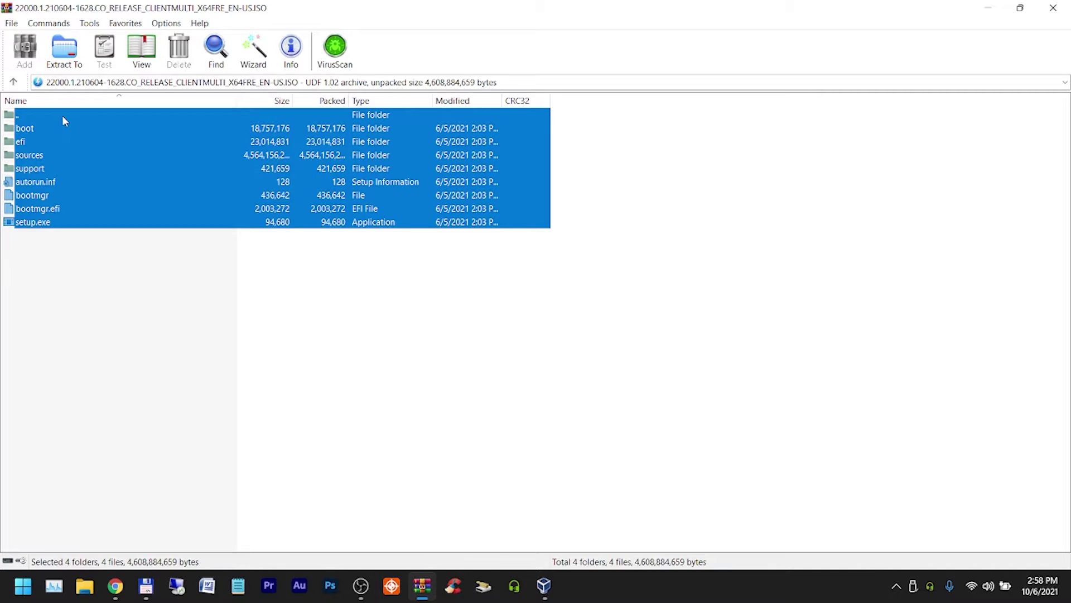
double_click(62, 114)
double_click(63, 118)
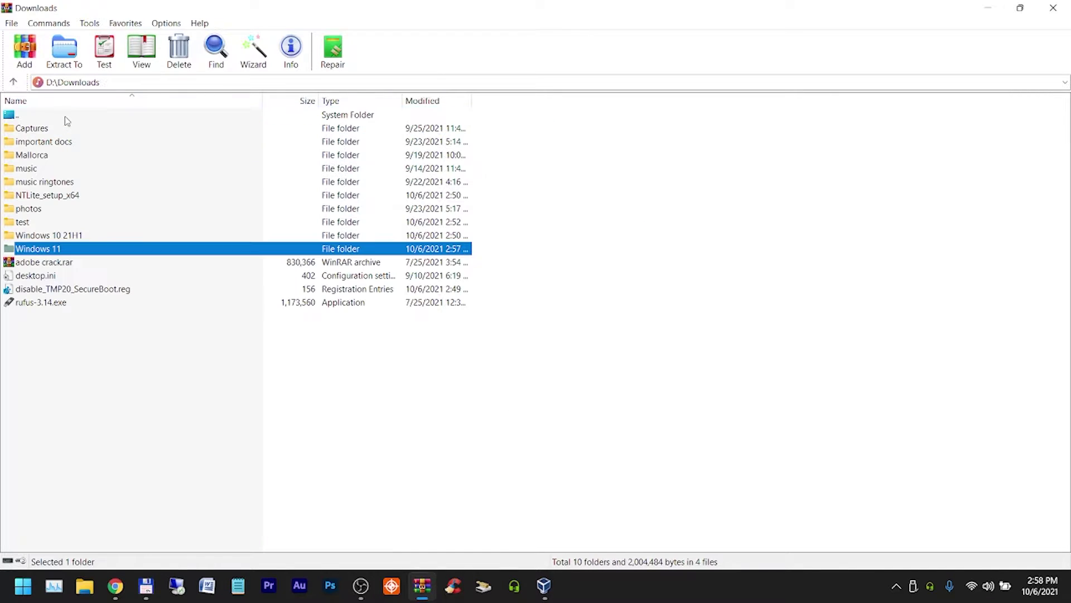
click(1053, 7)
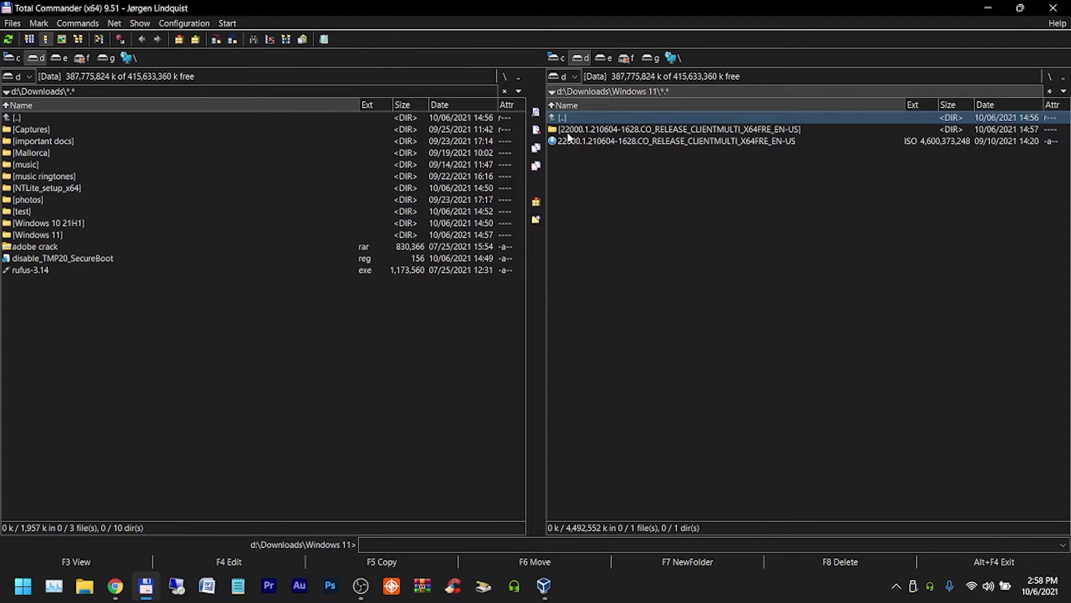
- Copy disable_TMP20_SecureBoot.reg from d:\Downloads into the root of the extracted Windows 11 ISO folder
click(42, 63)
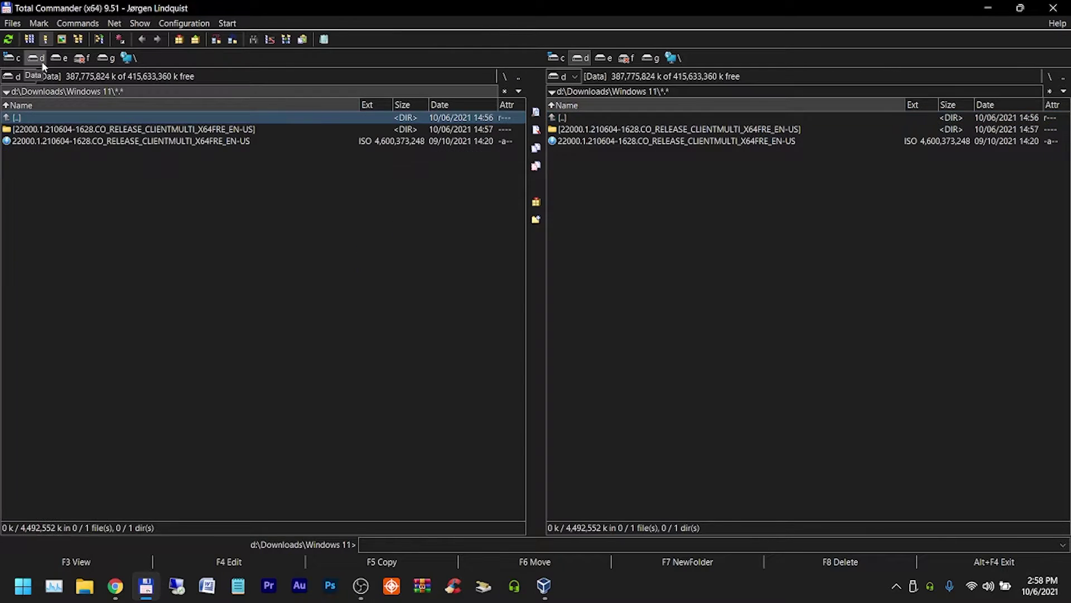
double_click(18, 134)
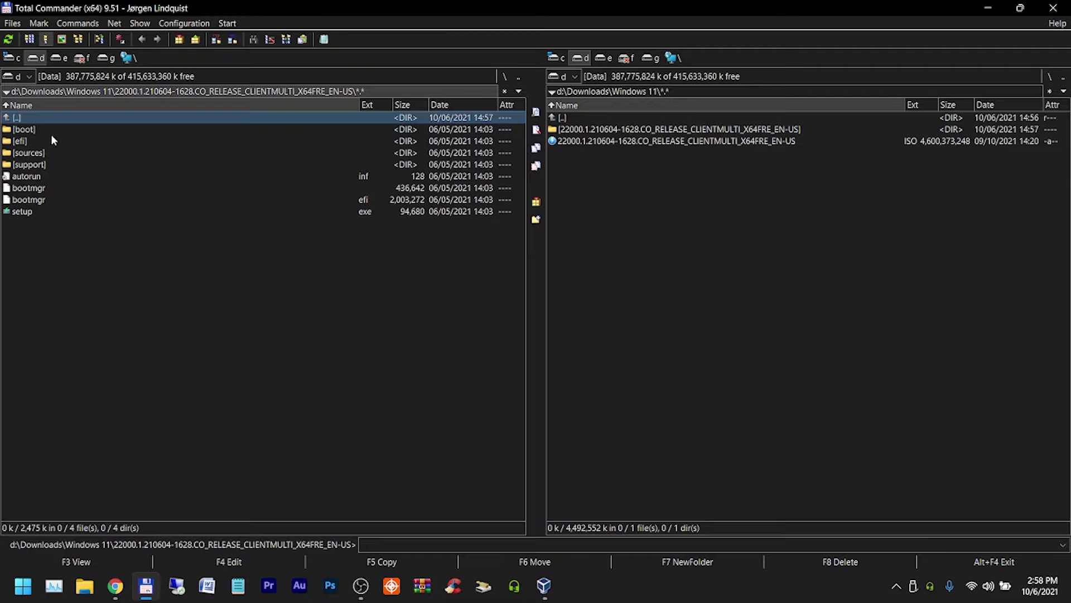
double_click(580, 117)
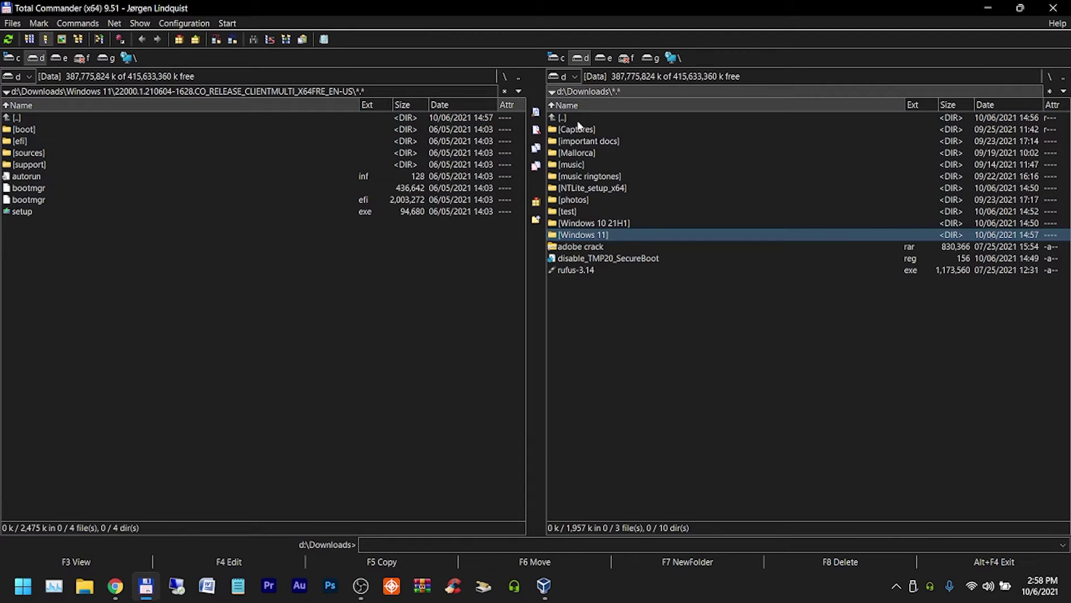
click(596, 260)
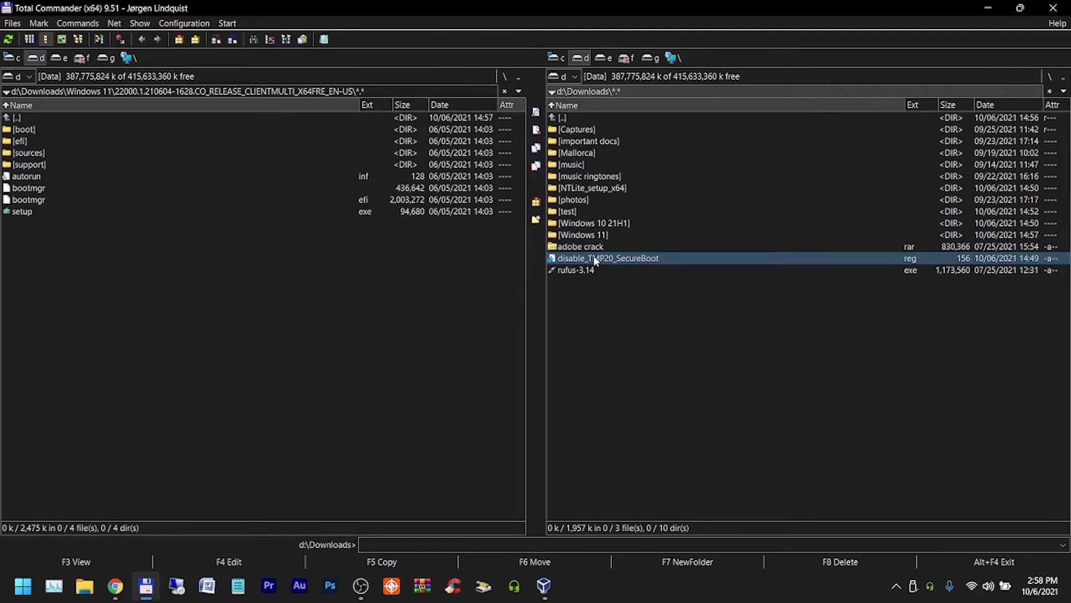
click(407, 560)
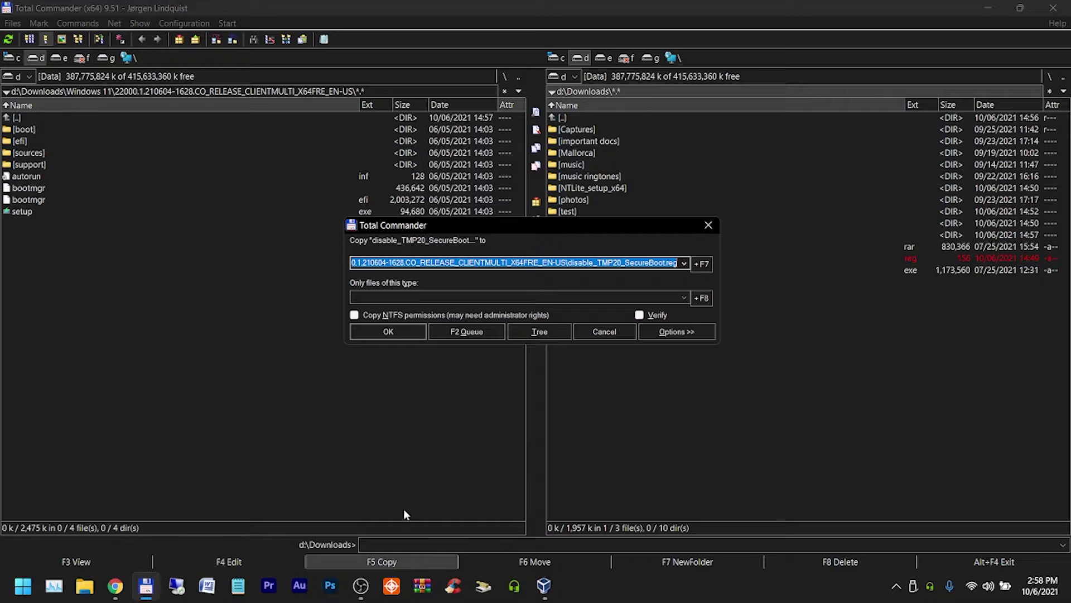
click(403, 331)
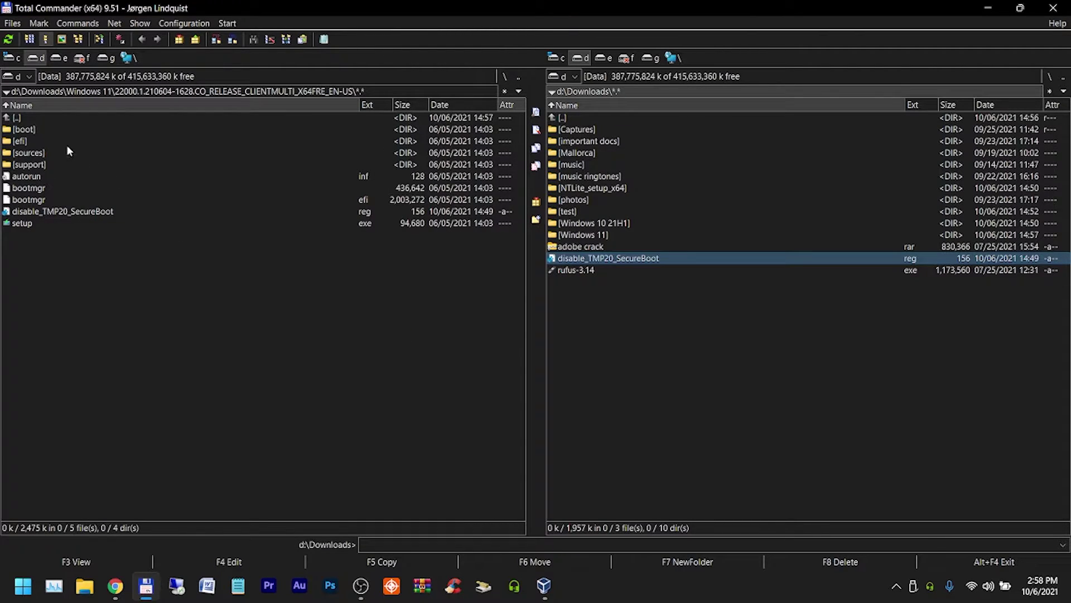
double_click(42, 118)
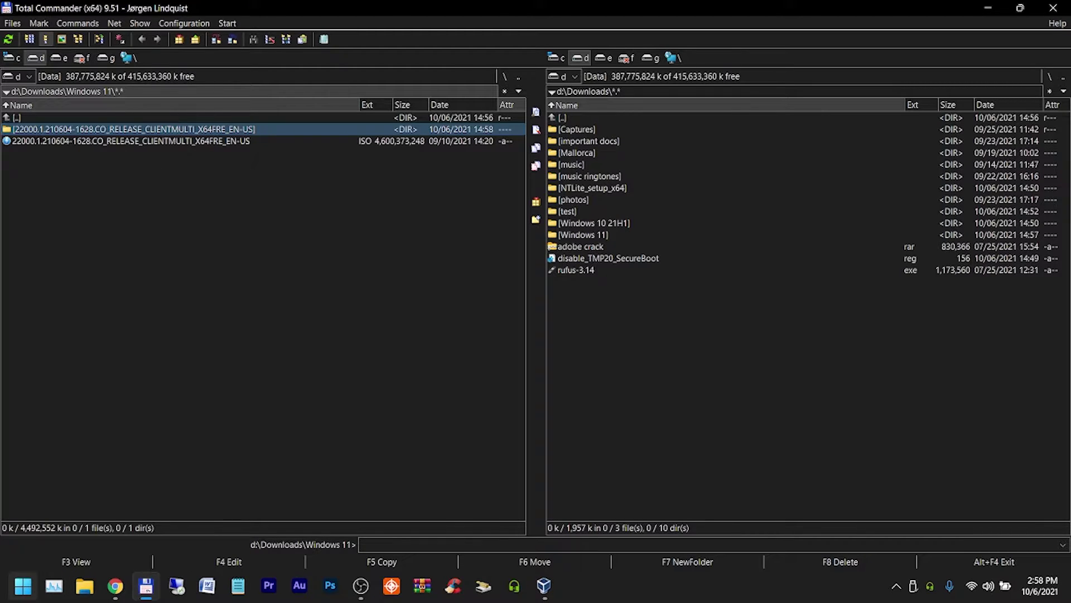
- Launch NTLite from the list of all installed apps
click(23, 584)
click(383, 135)
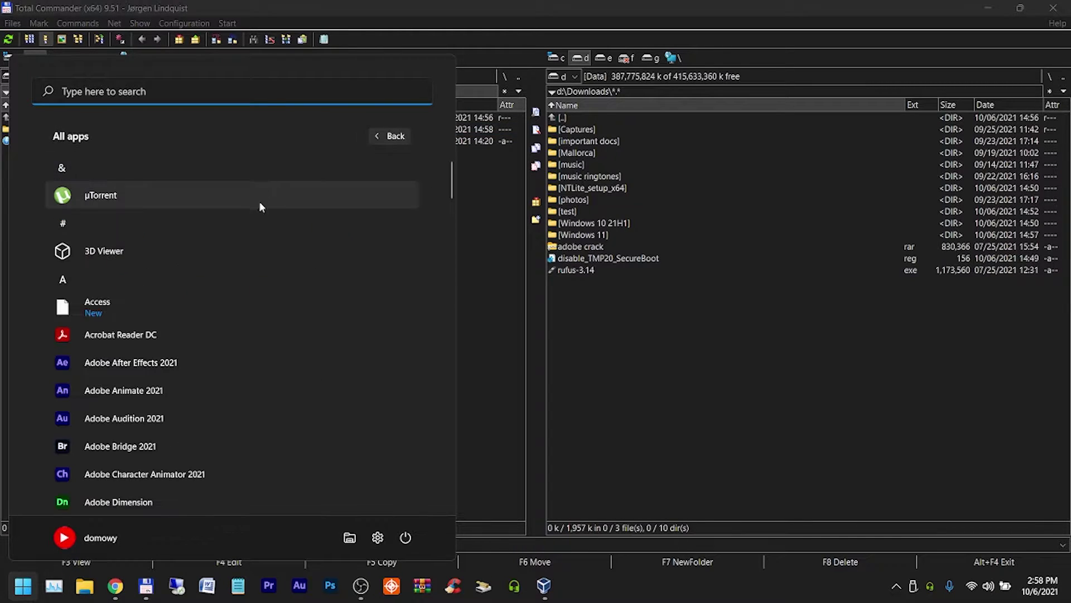
scroll(164, 273, down, 5)
scroll(165, 276, down, 15)
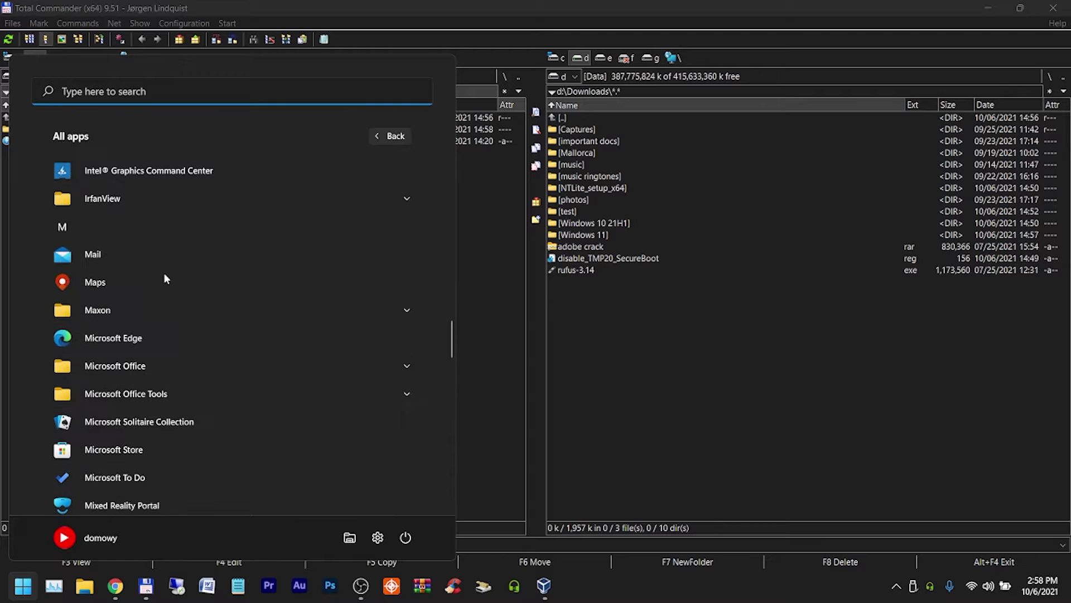
scroll(164, 273, down, 10)
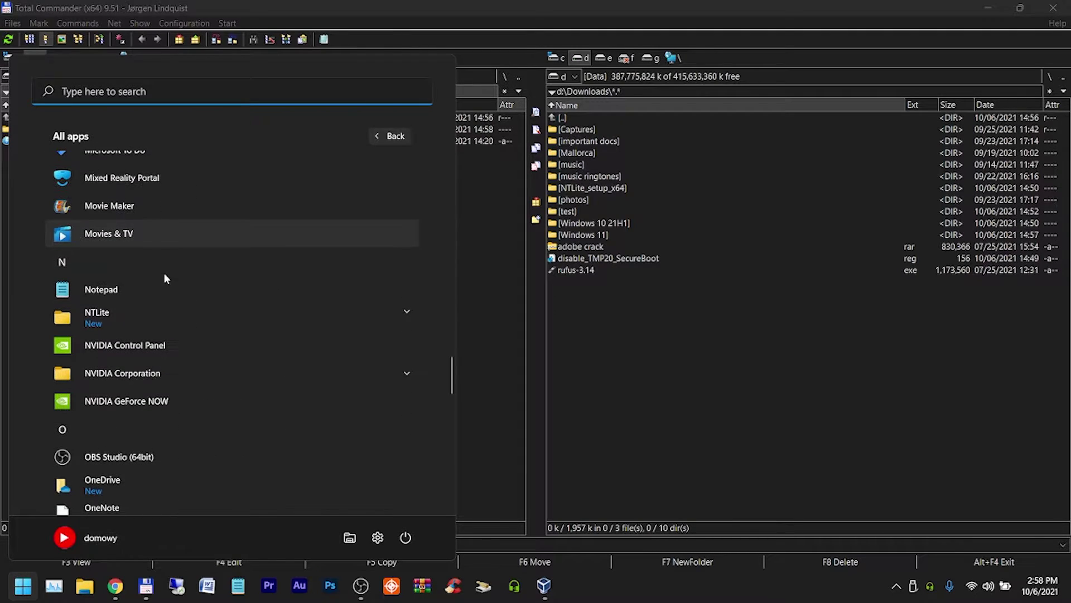
click(115, 318)
click(115, 341)
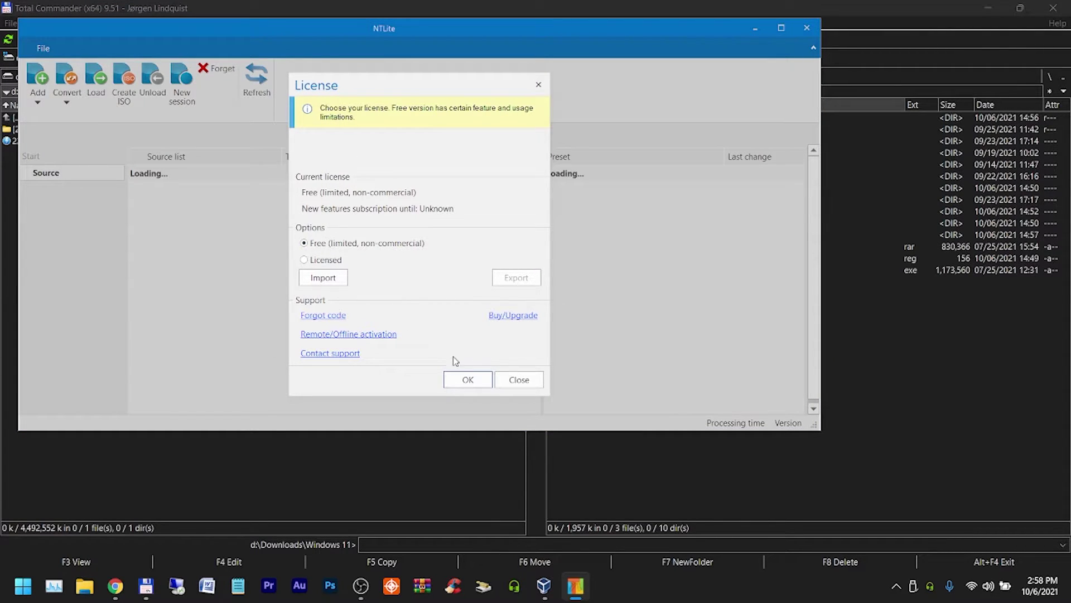
- Accept the Free (limited, non-commercial) license, decline opening the update download page and maximize the NTLite window
click(458, 379)
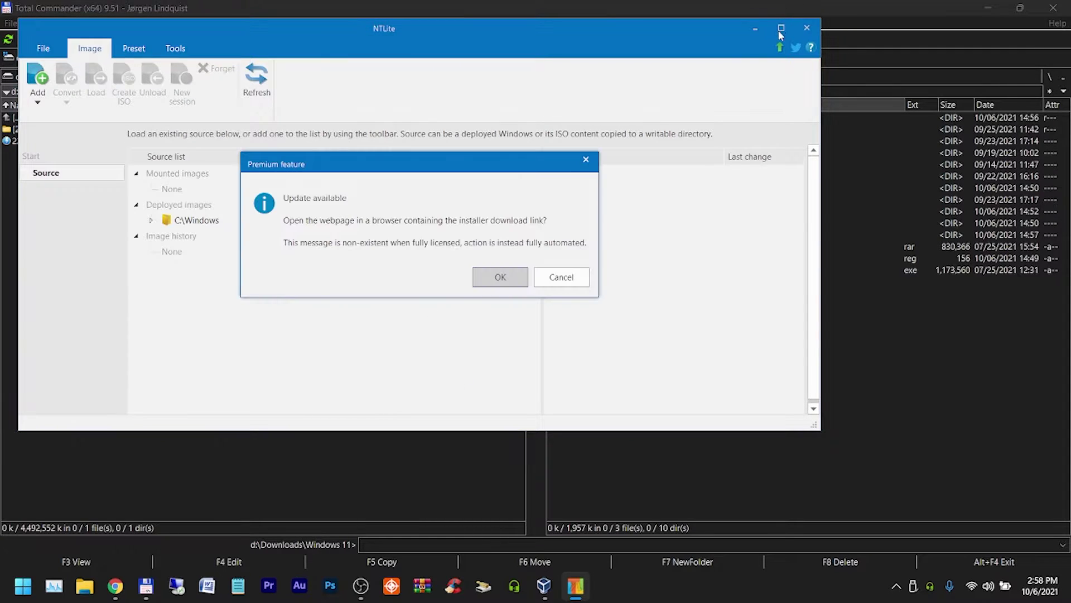
click(585, 282)
click(781, 27)
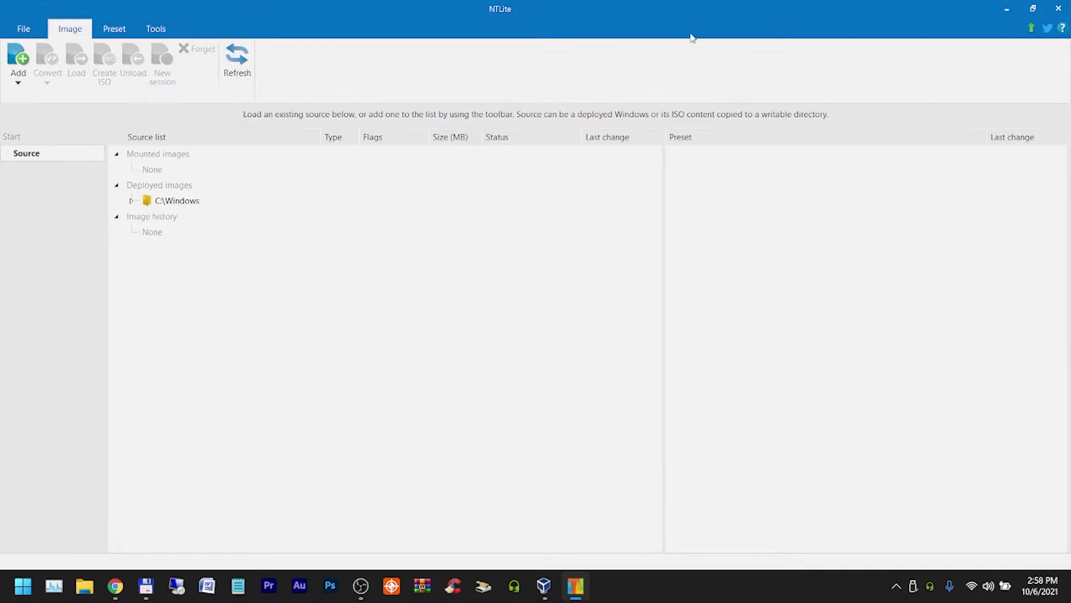
- Add the sources folder of the extracted Windows 11 ISO in D:\Downloads\Windows 11 as an image directory and load the Windows 11 Pro edition
click(10, 74)
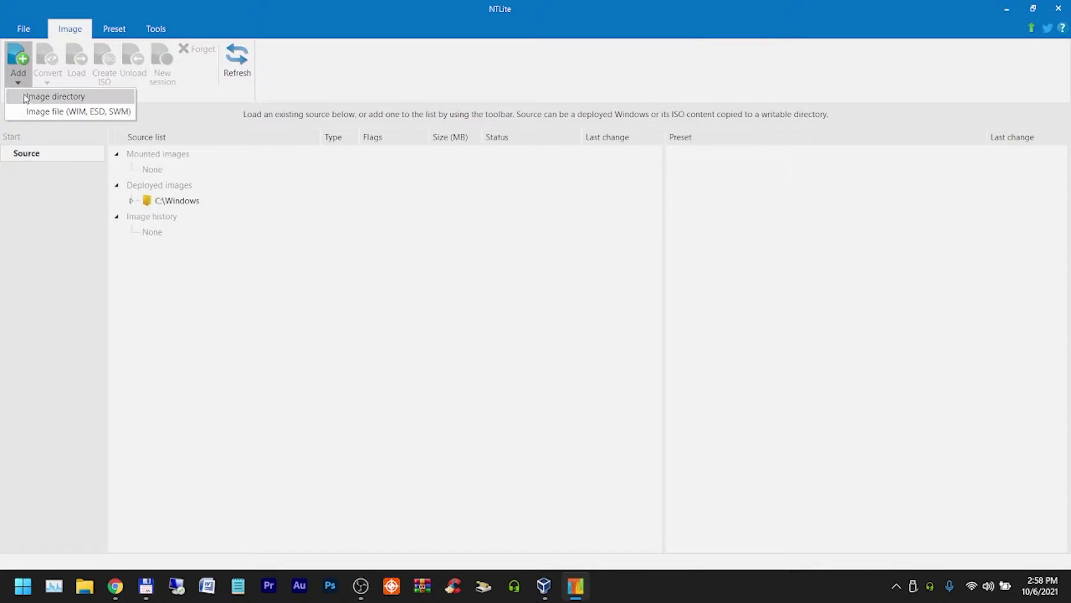
click(31, 98)
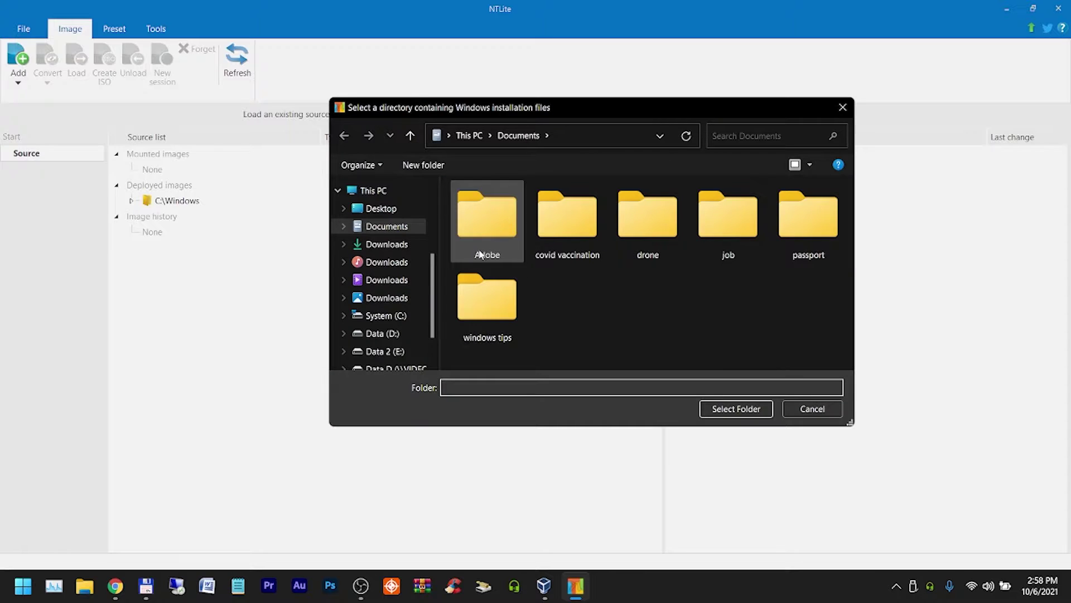
click(391, 333)
double_click(511, 280)
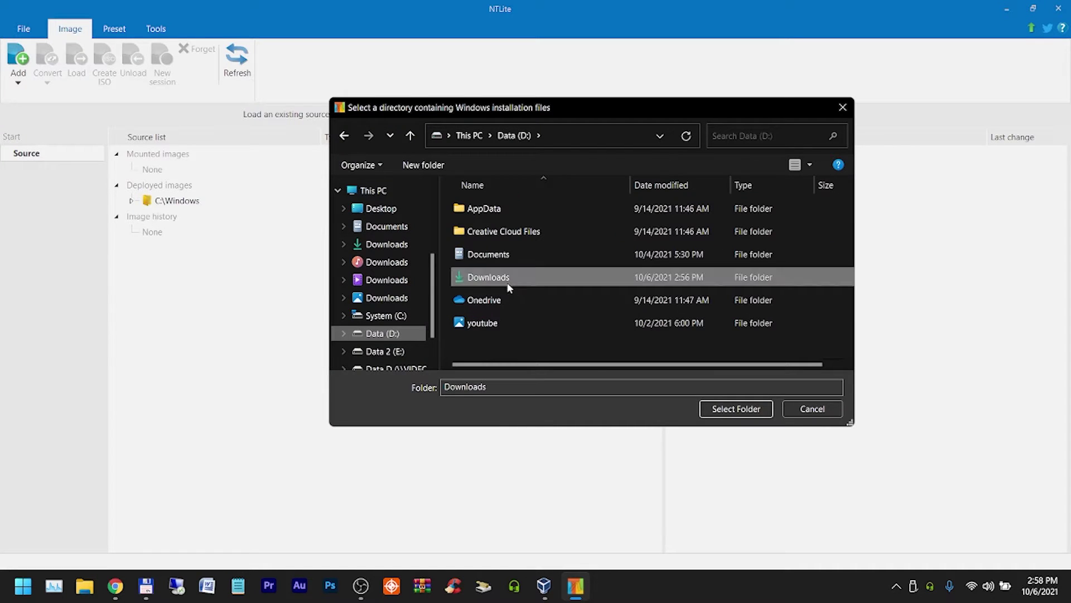
double_click(512, 228)
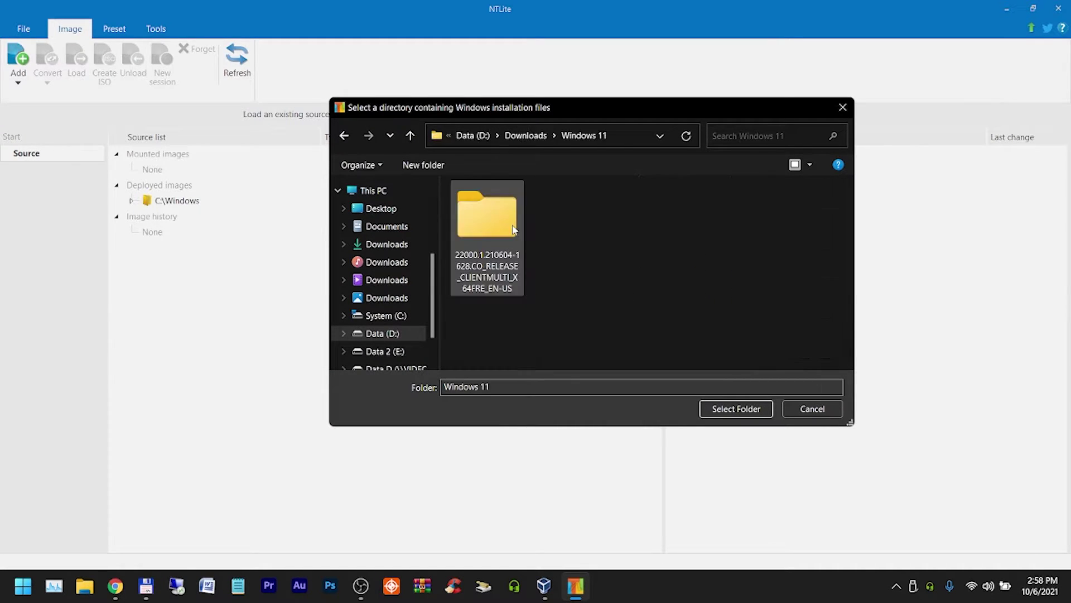
double_click(497, 235)
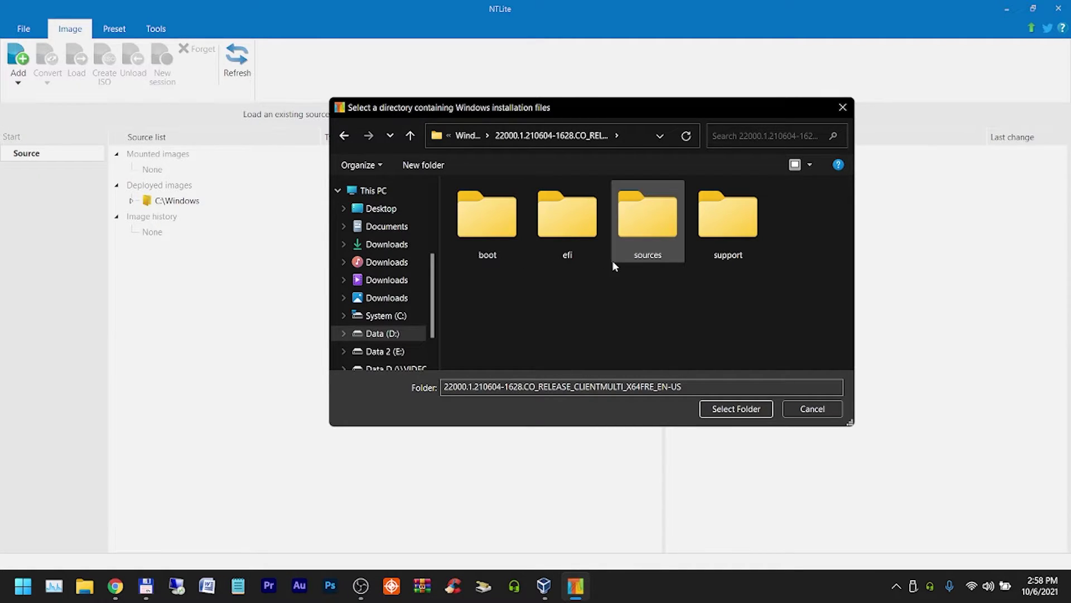
double_click(665, 230)
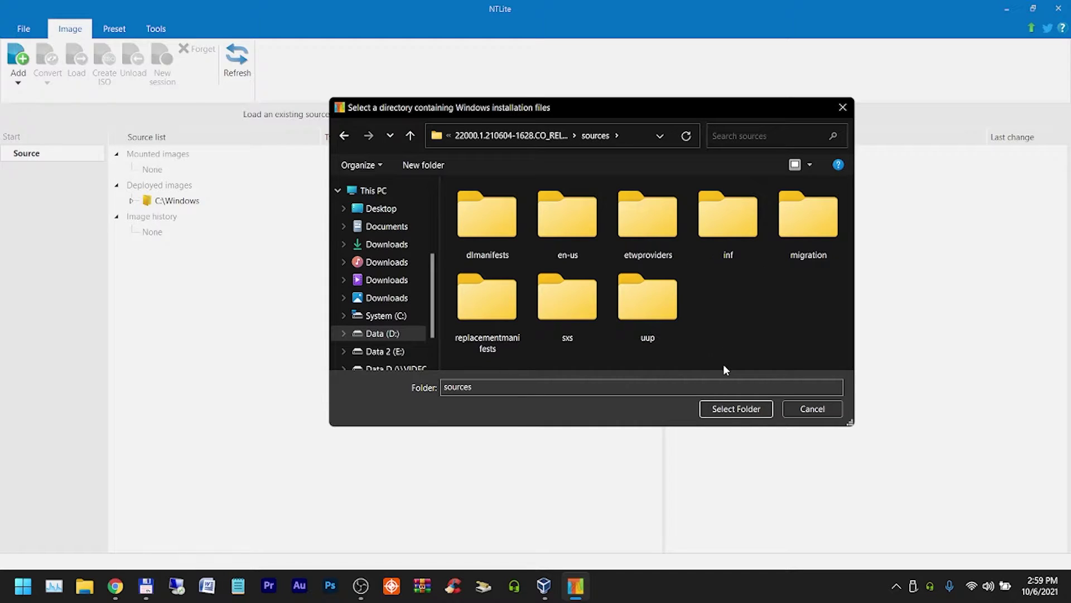
click(731, 412)
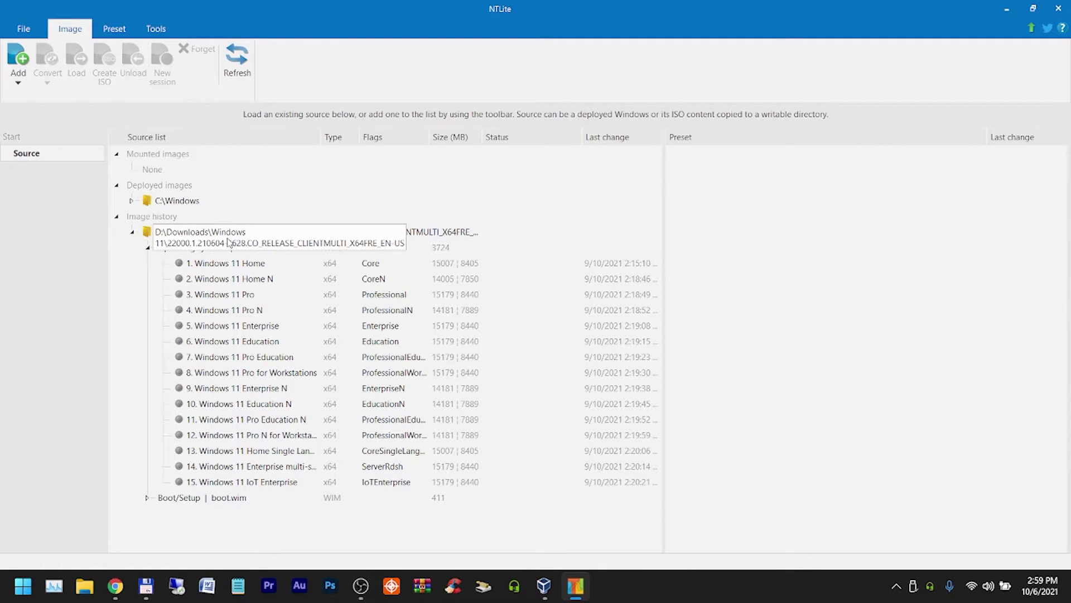
double_click(231, 296)
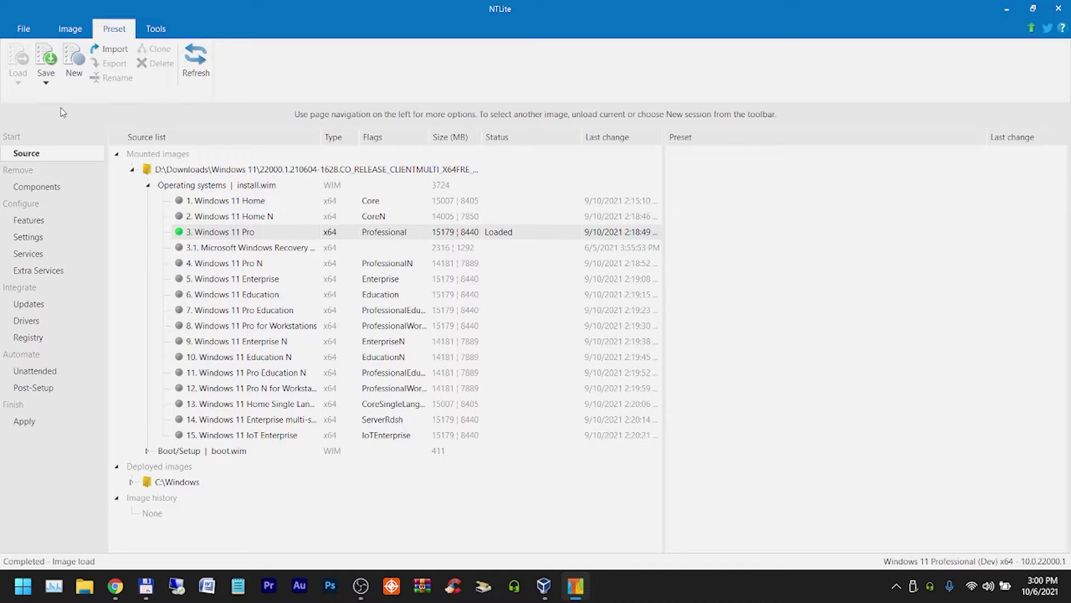
- Create an ISO named NTLite.iso in D:\Downloads from the loaded image, accepting the default volume label NTLite
click(77, 35)
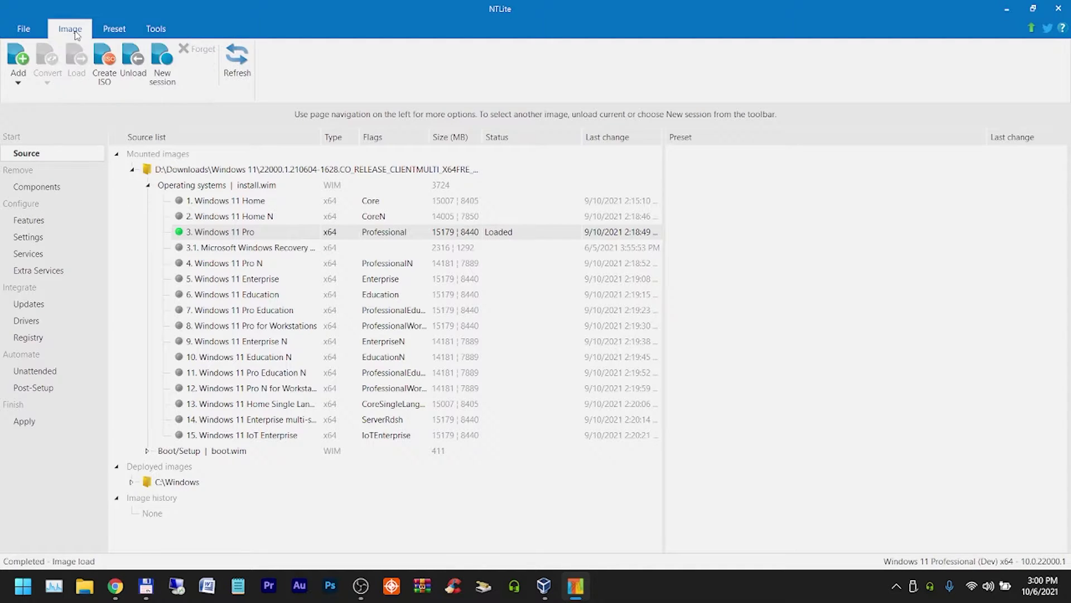
click(106, 61)
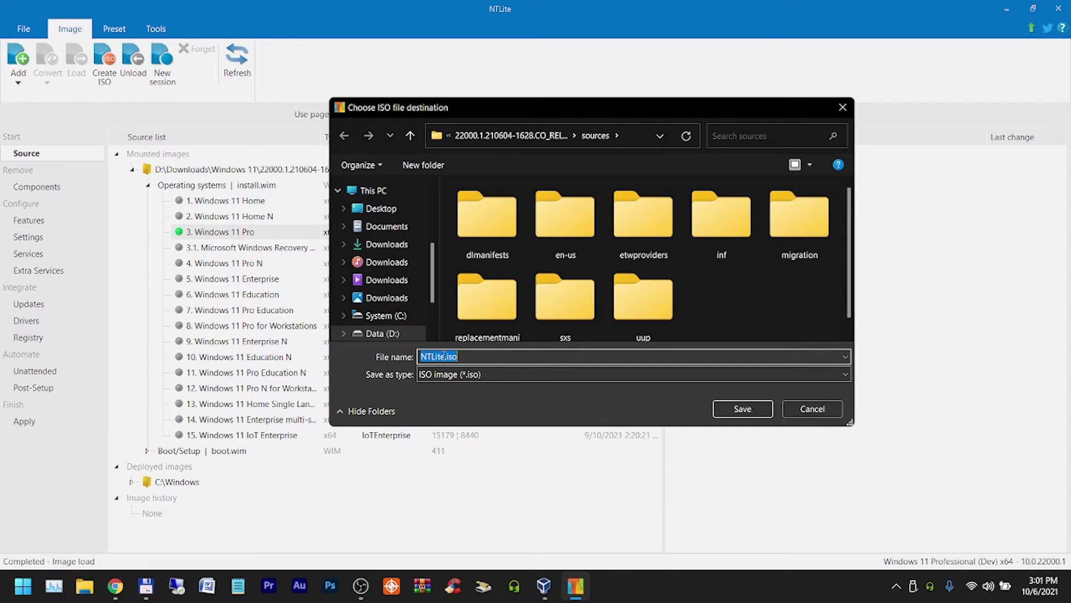
click(530, 135)
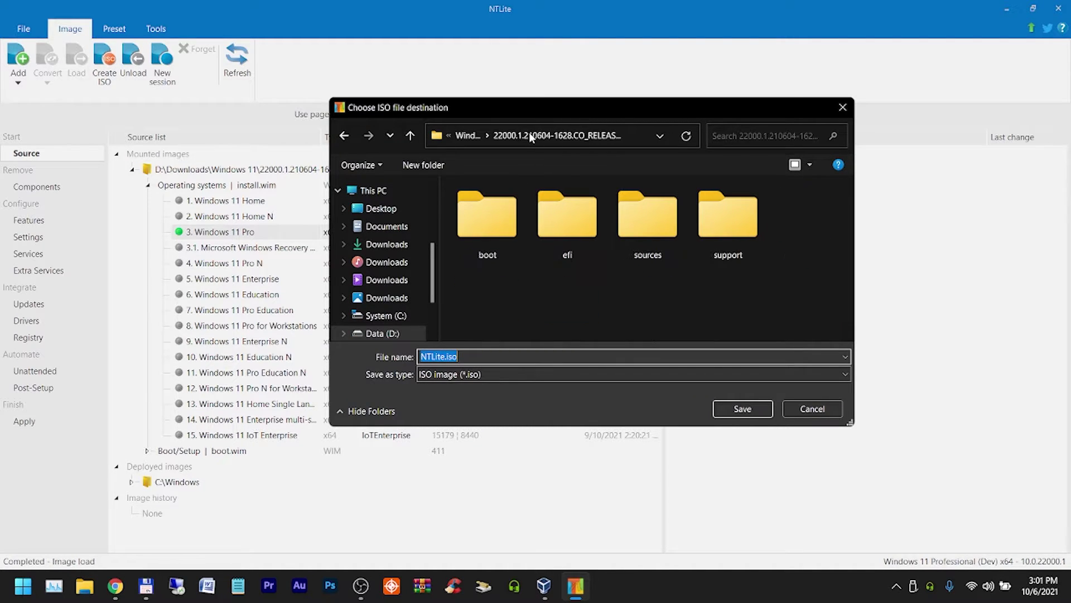
click(468, 136)
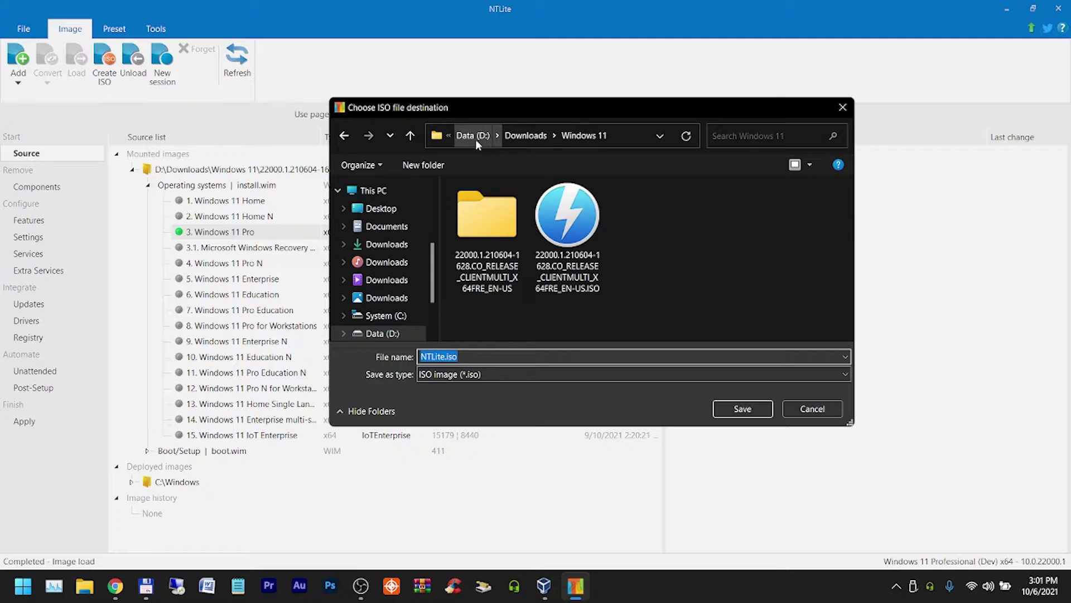
click(511, 138)
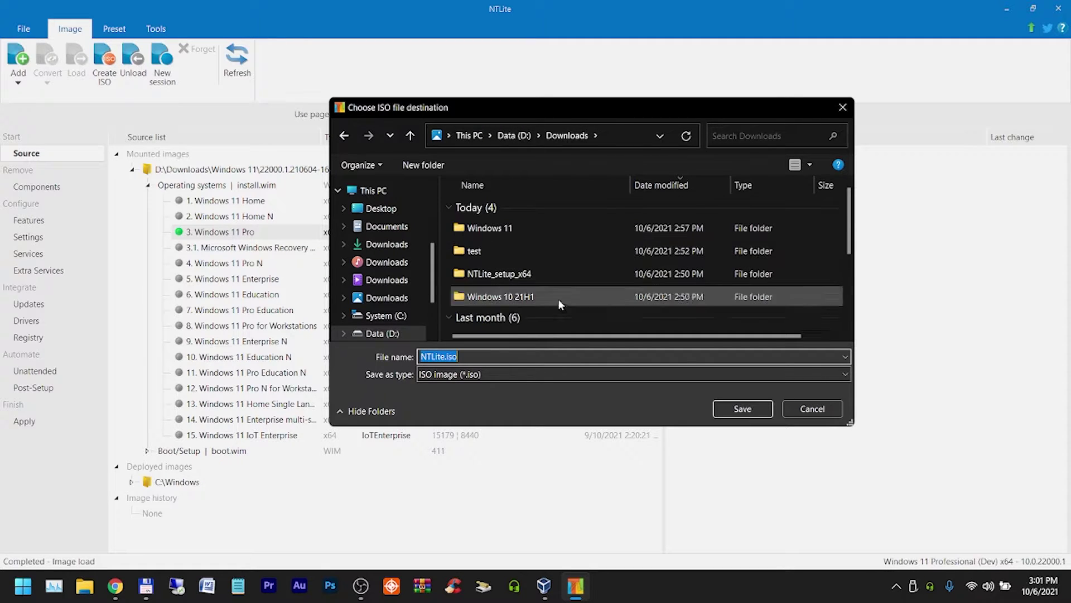
click(742, 409)
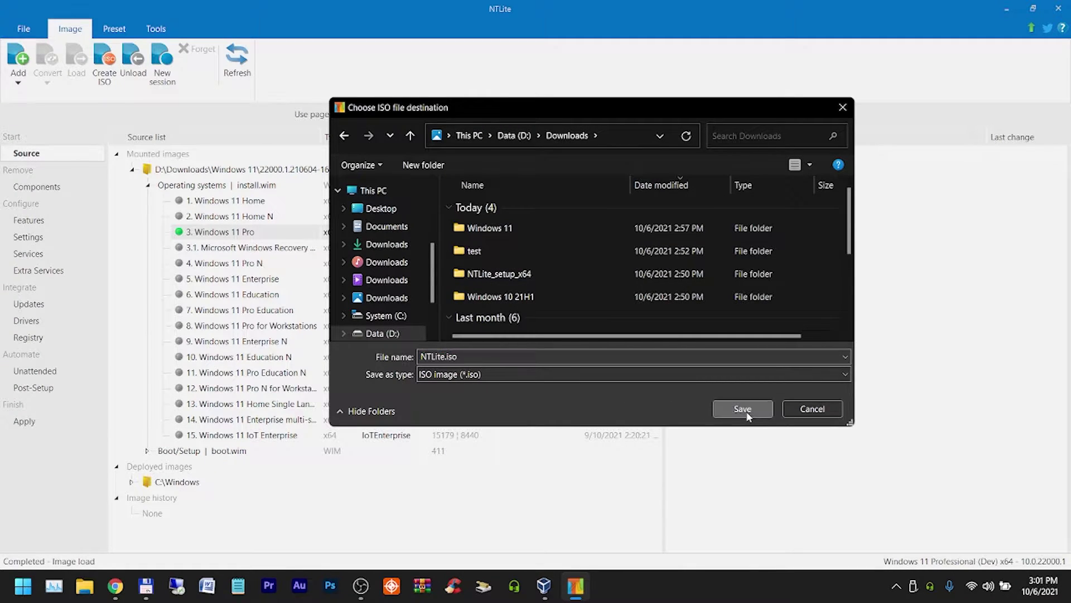
click(614, 396)
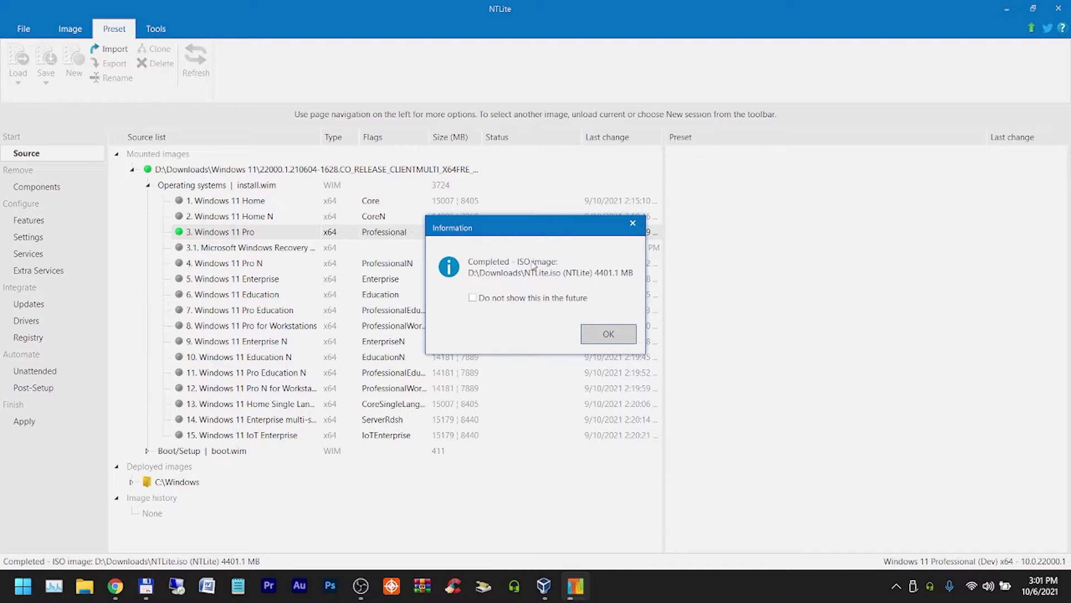
click(597, 332)
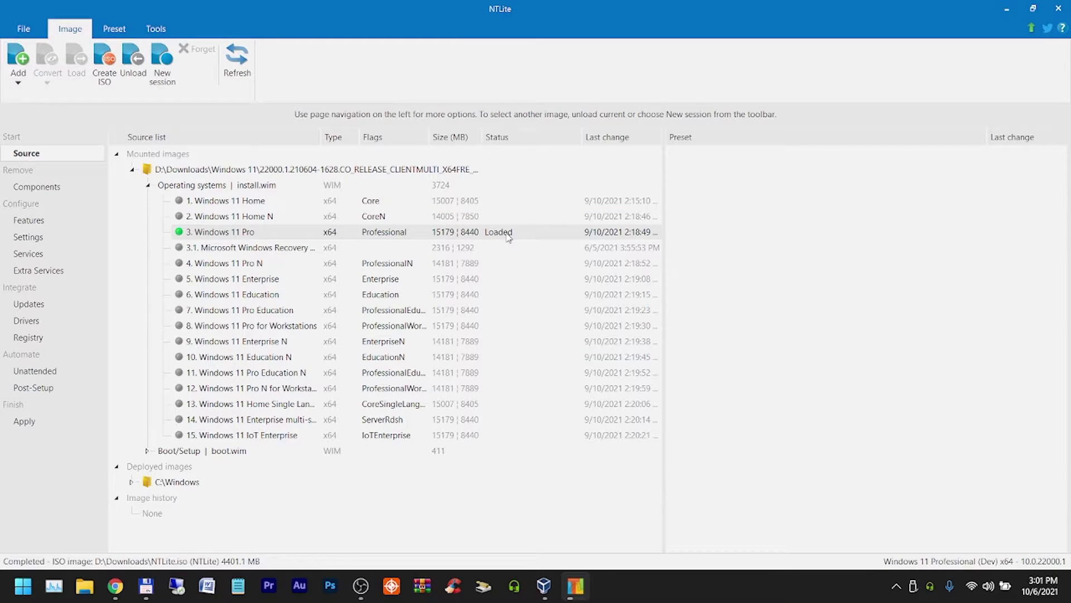
- Unload the Windows 11 Pro image without saving changes and close NTLite
right_click(208, 238)
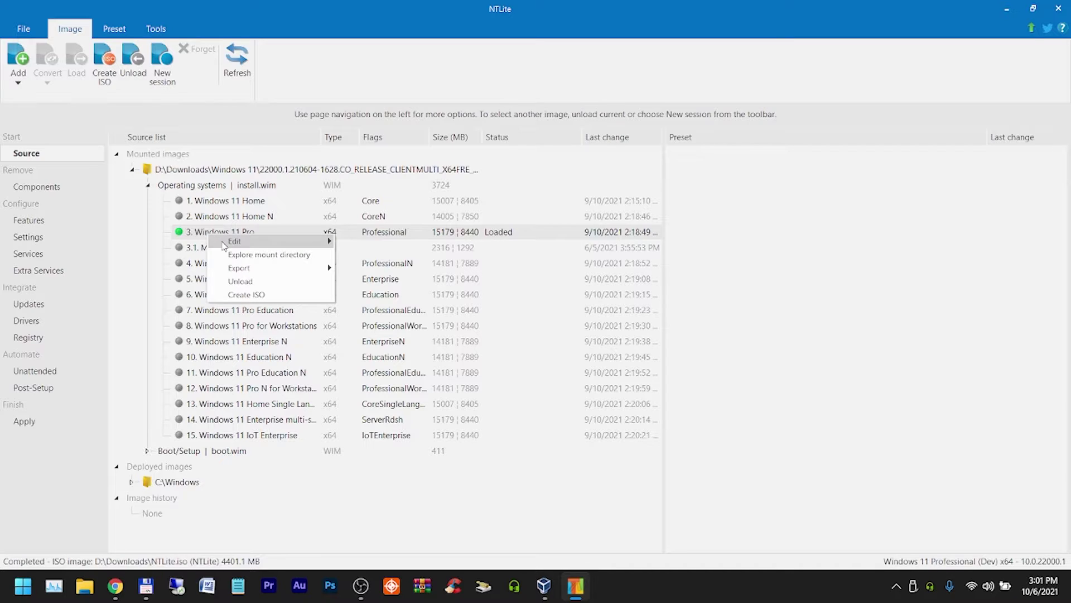
click(240, 282)
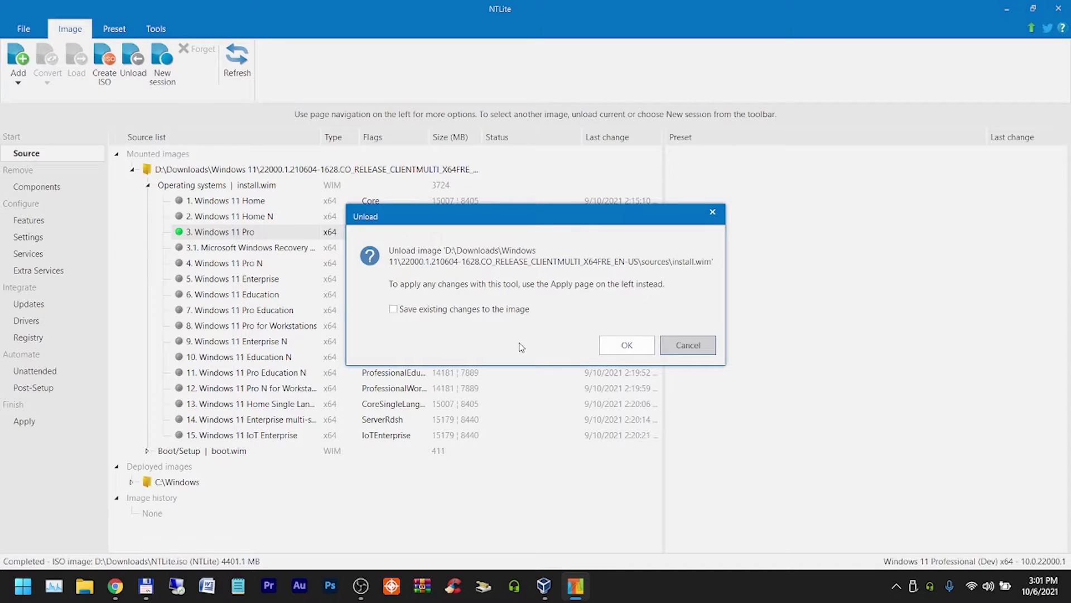
click(627, 349)
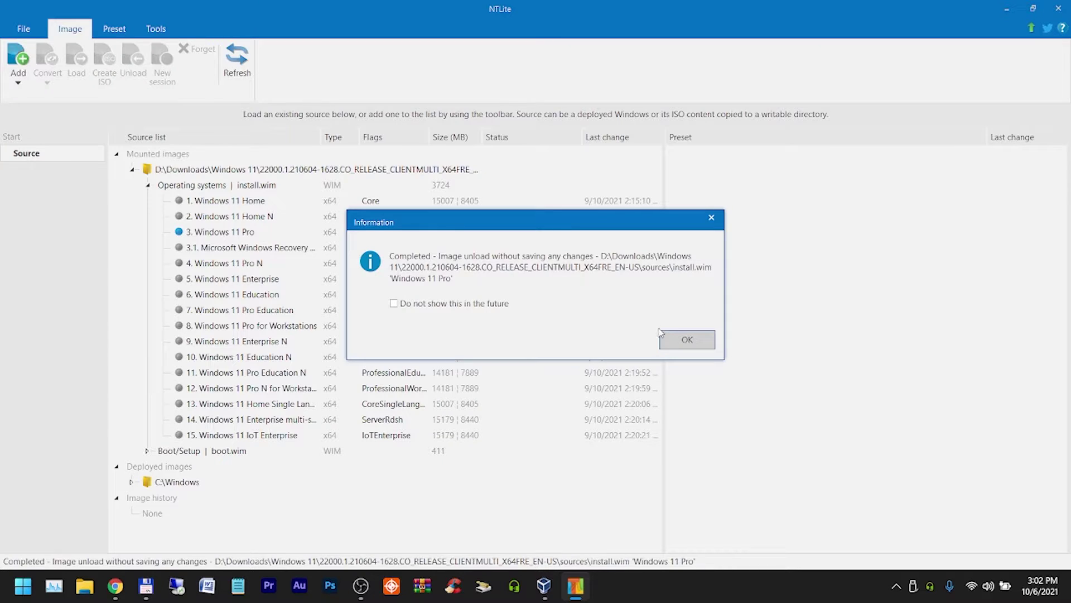
click(692, 343)
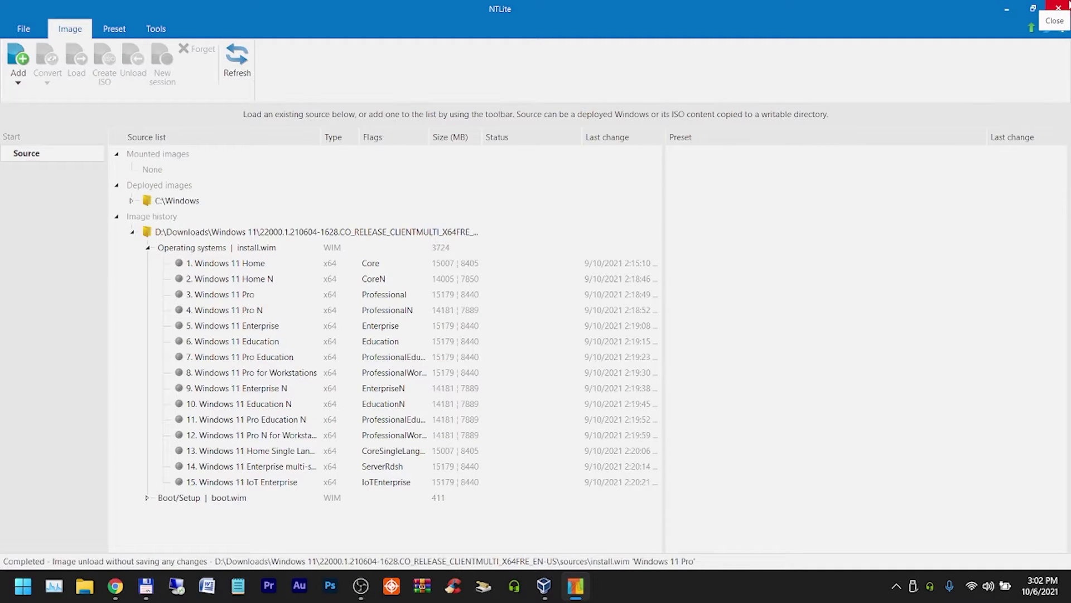
click(1058, 7)
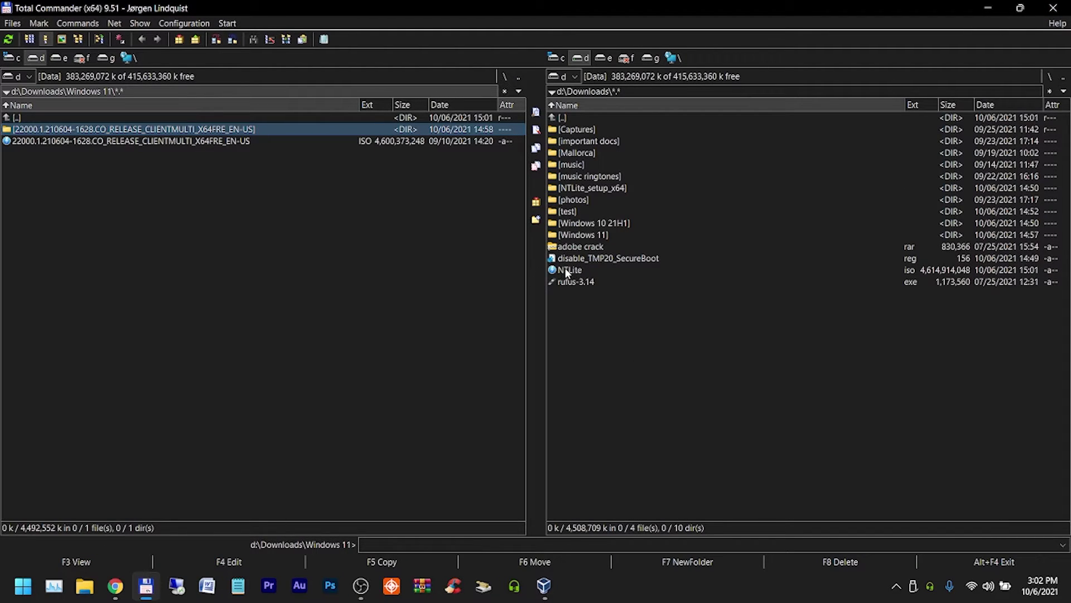
- Go up to d:\Downloads in Total Commander, check in WinRAR that NTLite.iso contains the registry file, and close WinRAR
double_click(186, 117)
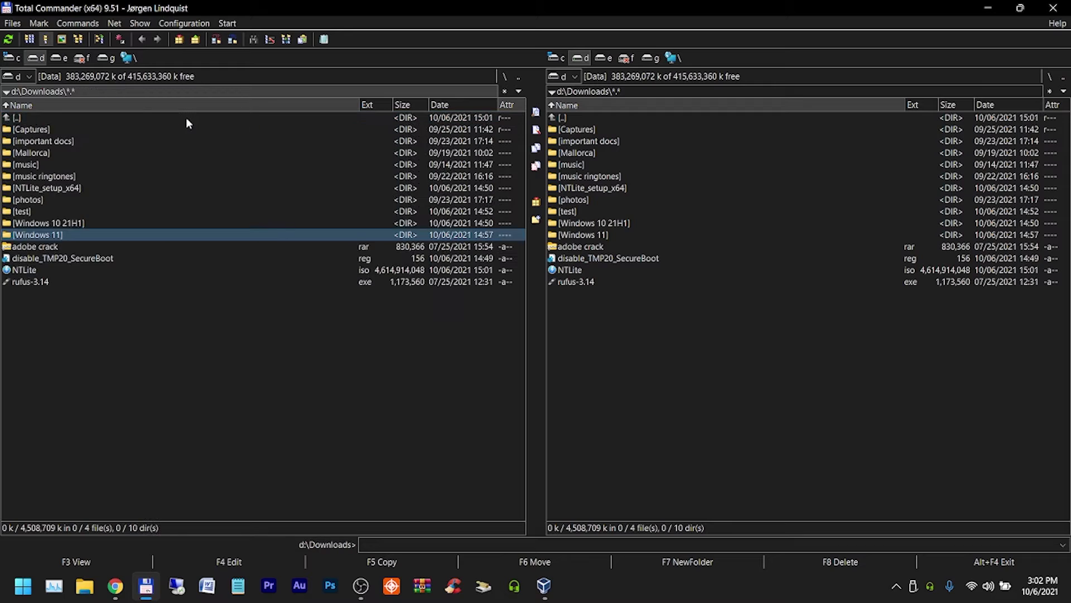
click(423, 585)
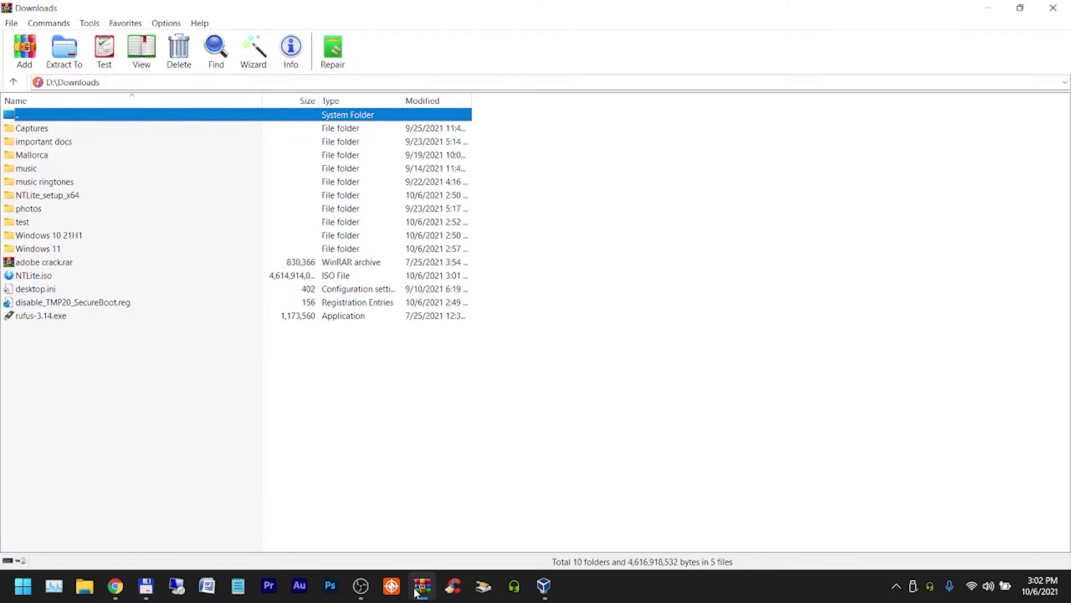
double_click(47, 276)
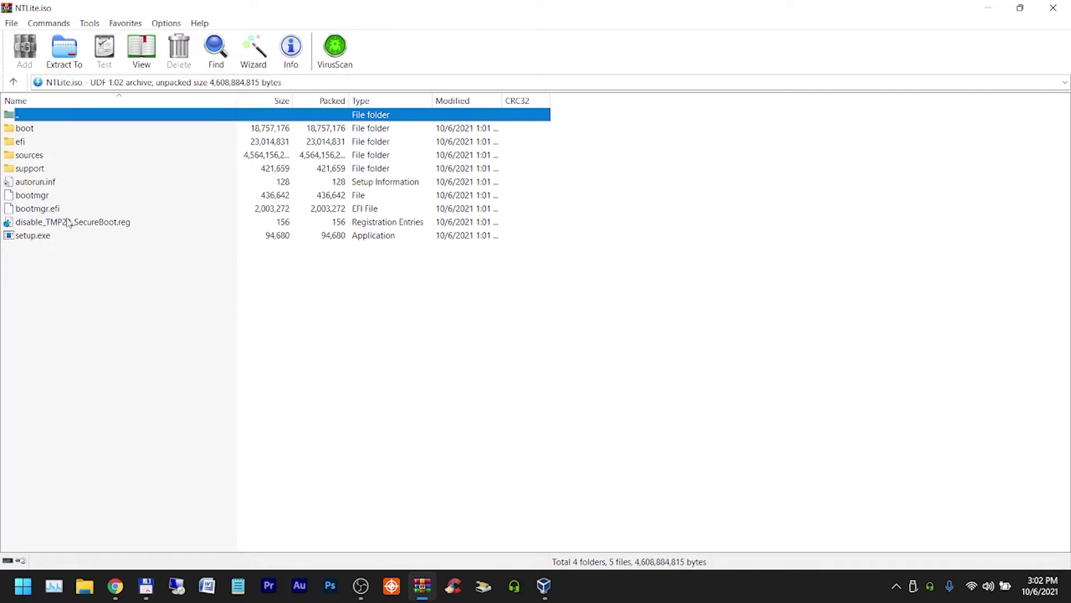
double_click(50, 114)
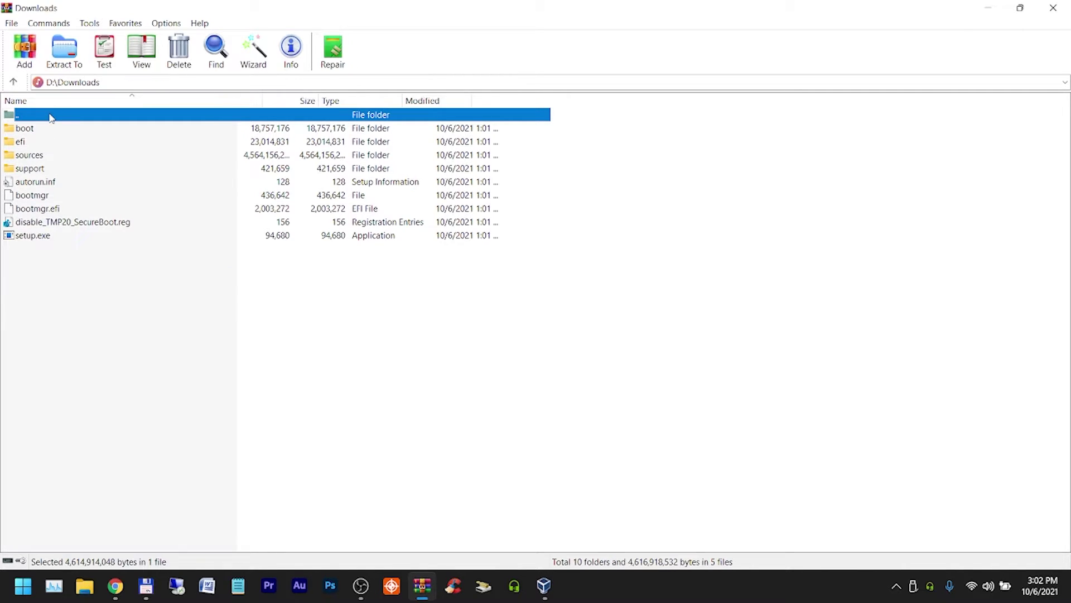
click(50, 116)
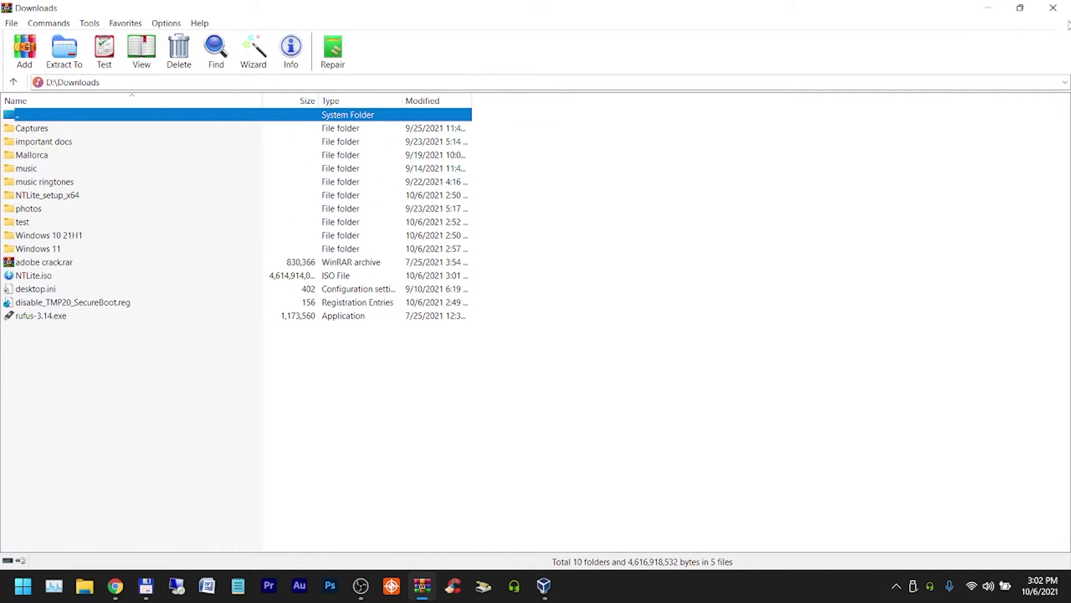
click(1054, 8)
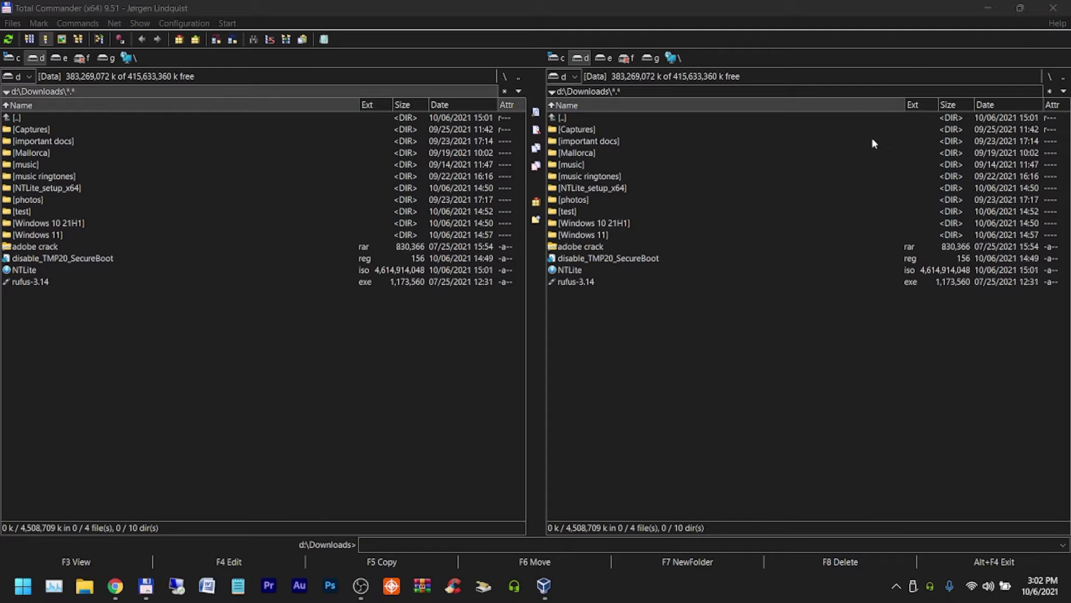
- Switch to VirtualBox and open the System motherboard settings of the test virtual machine
click(23, 586)
click(546, 593)
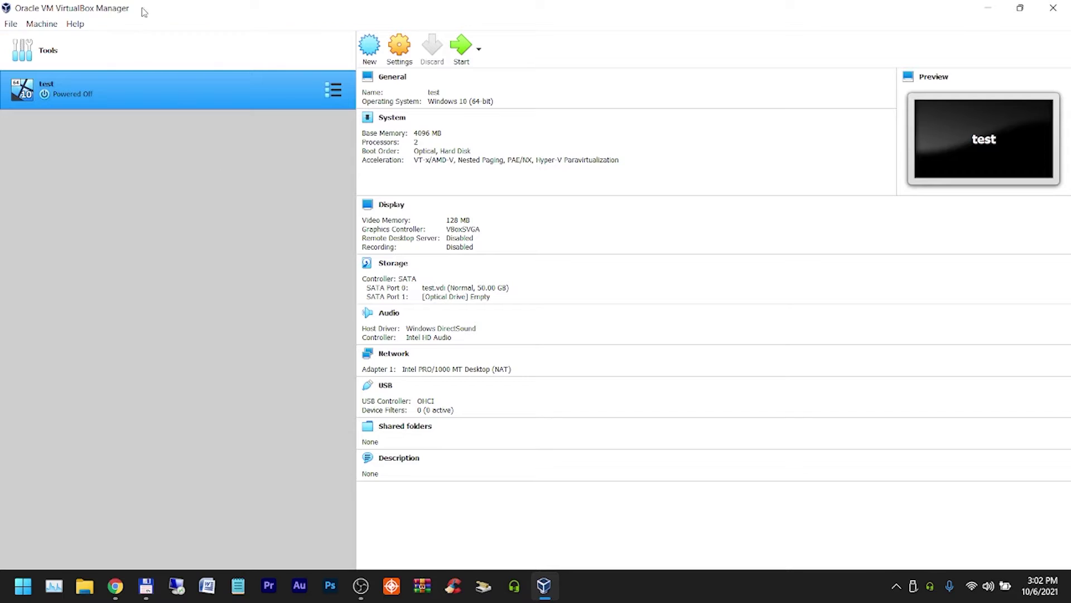
click(409, 48)
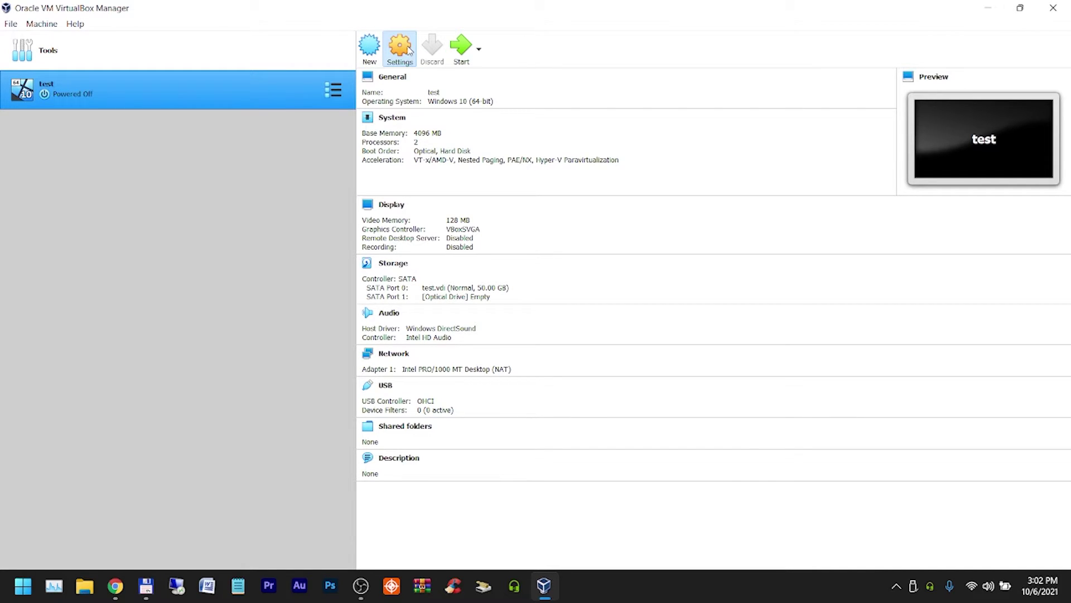
click(493, 181)
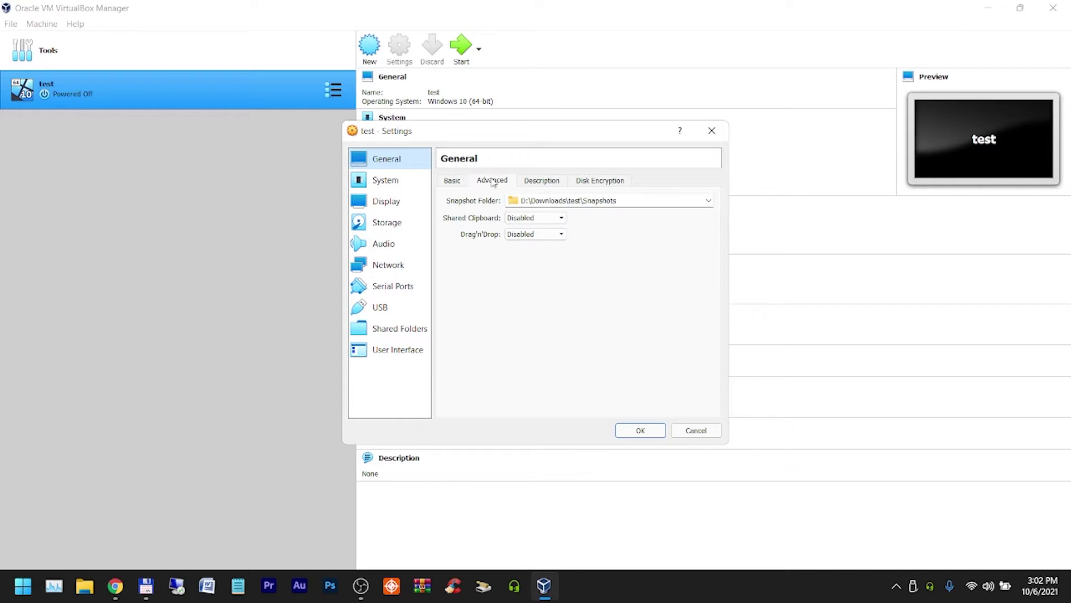
click(425, 178)
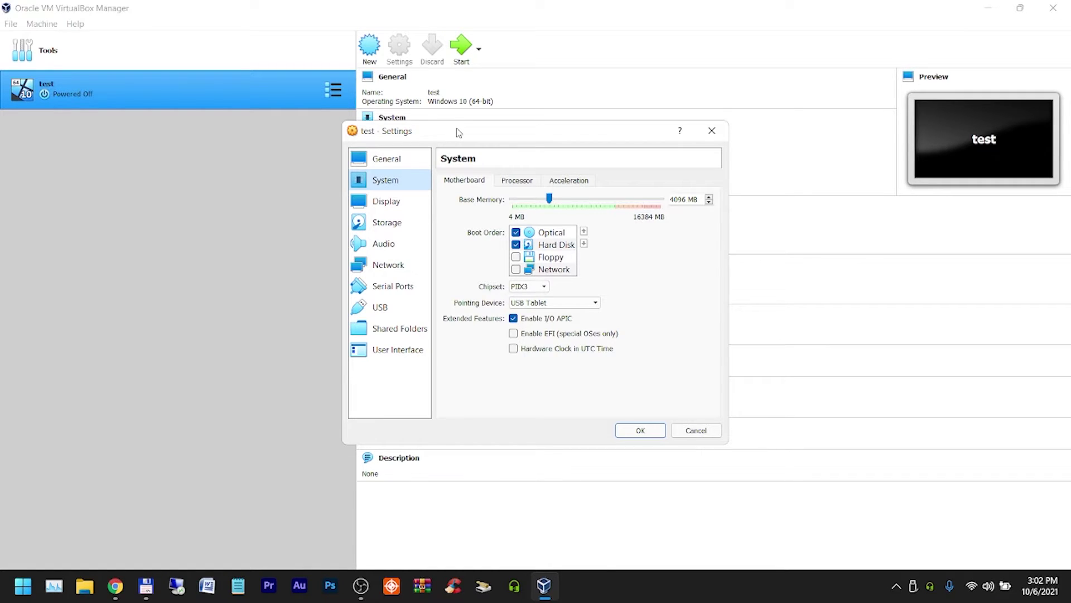
drag(456, 132, 367, 83)
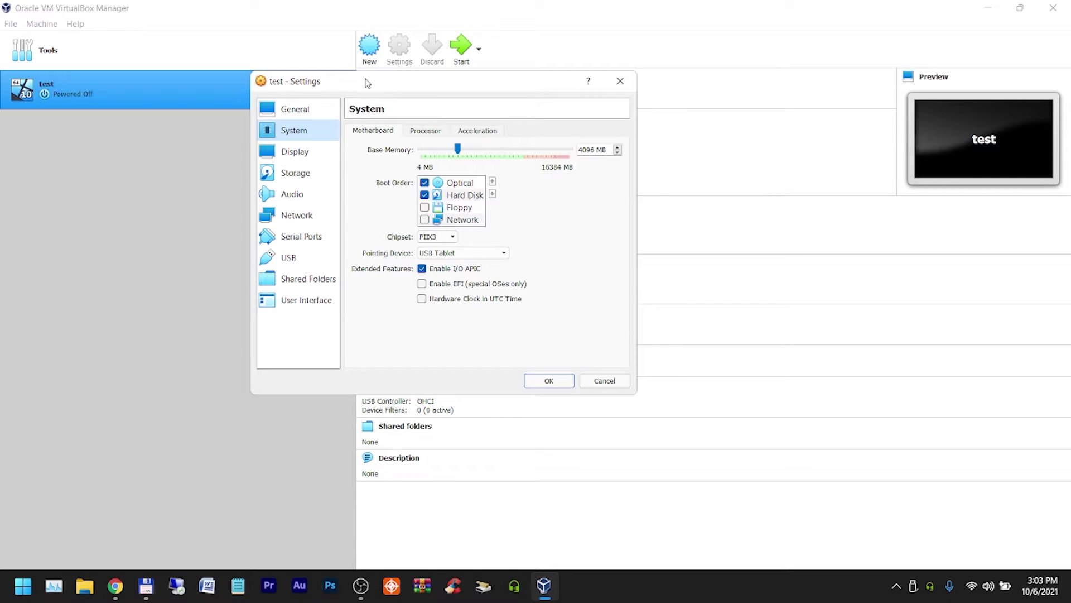
- Switch to Total Commander, launch rufus-3.14 from d:\Downloads to view its drive and boot options, and close it
click(157, 589)
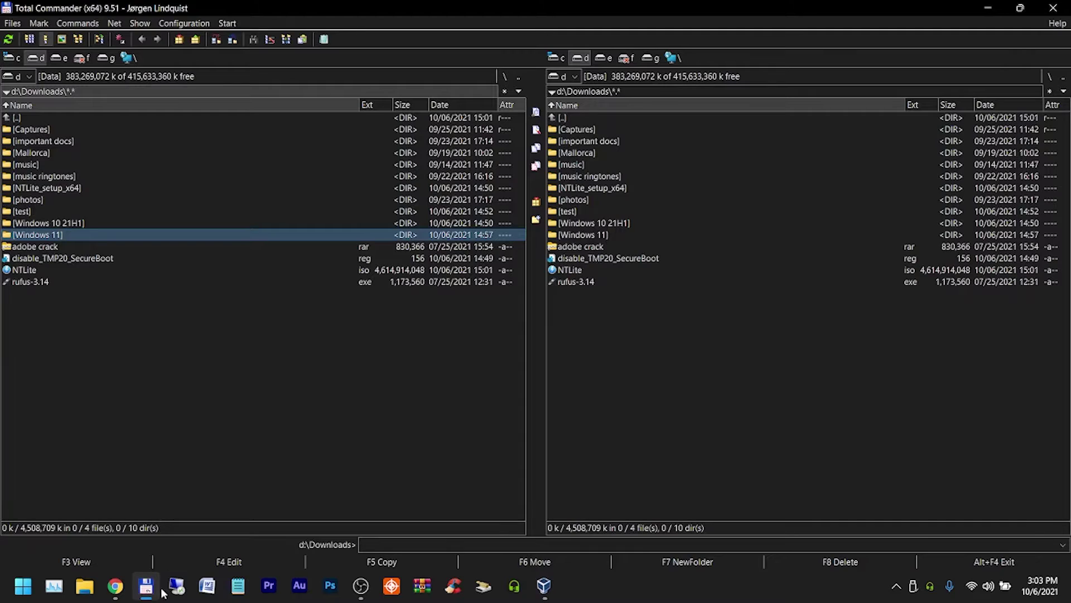
double_click(580, 282)
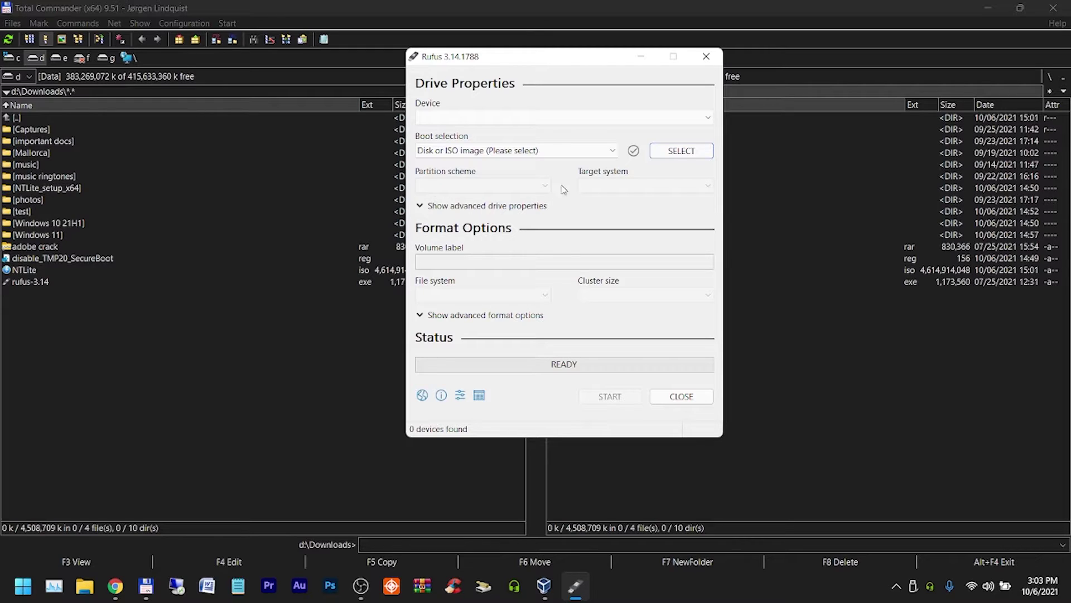
click(706, 56)
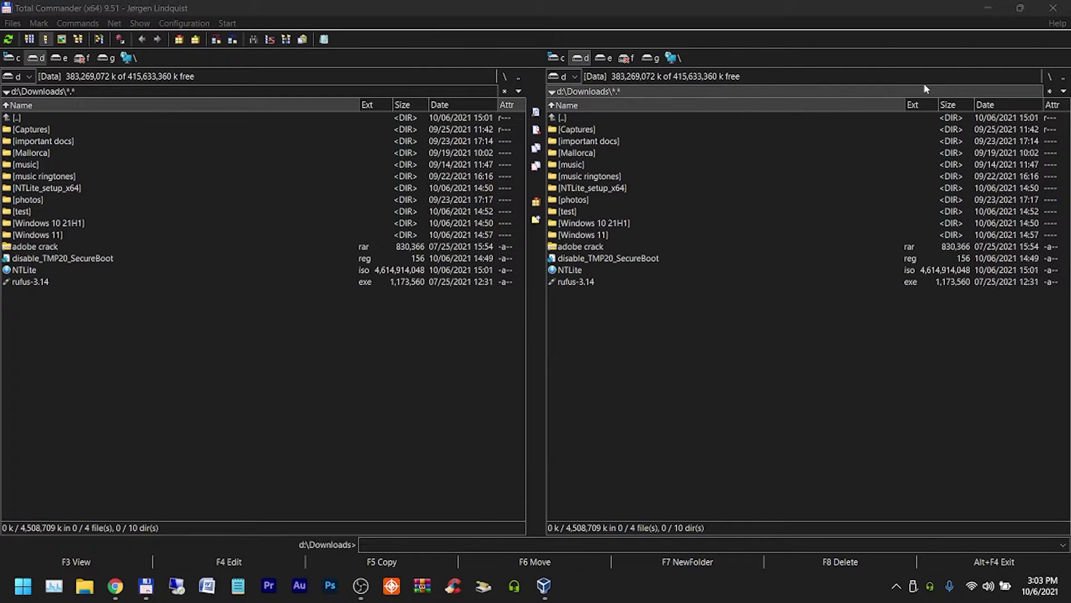
- Switch to VirtualBox, enable EFI for the test virtual machine, and check its processor settings
click(983, 7)
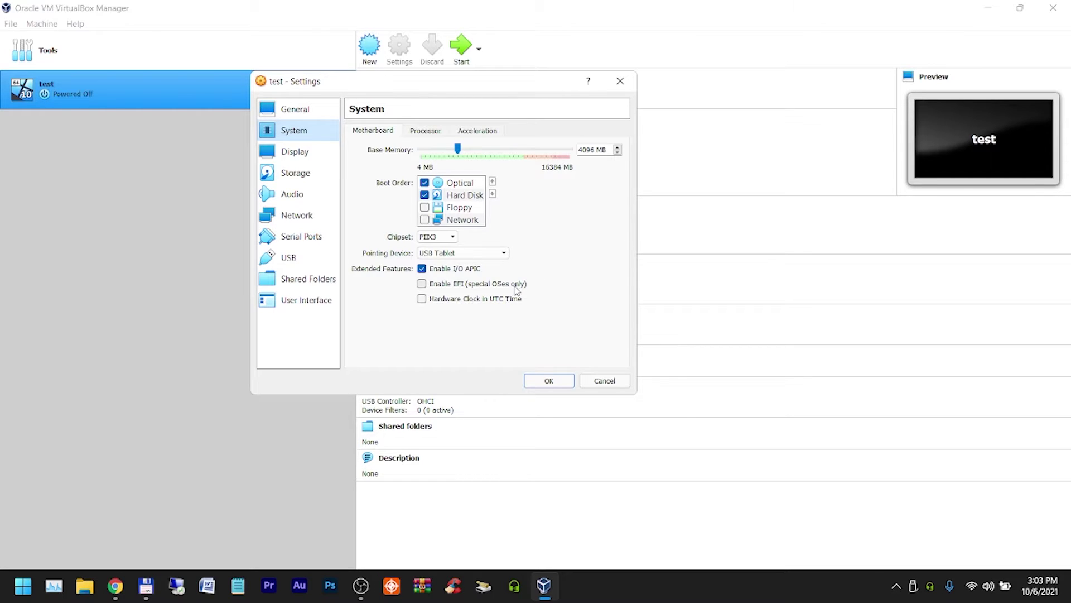
click(481, 289)
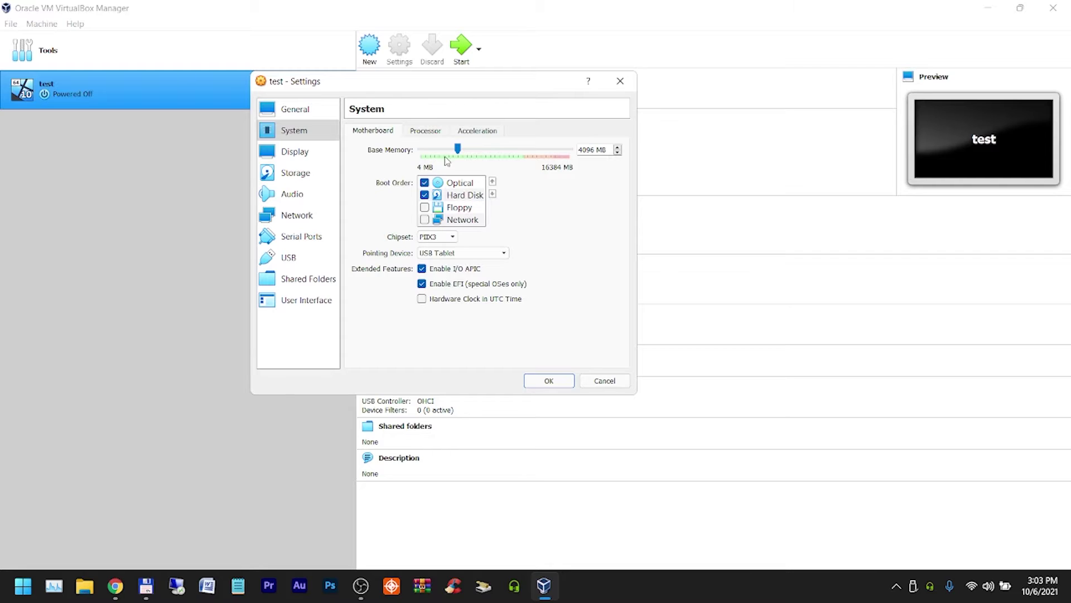
click(436, 132)
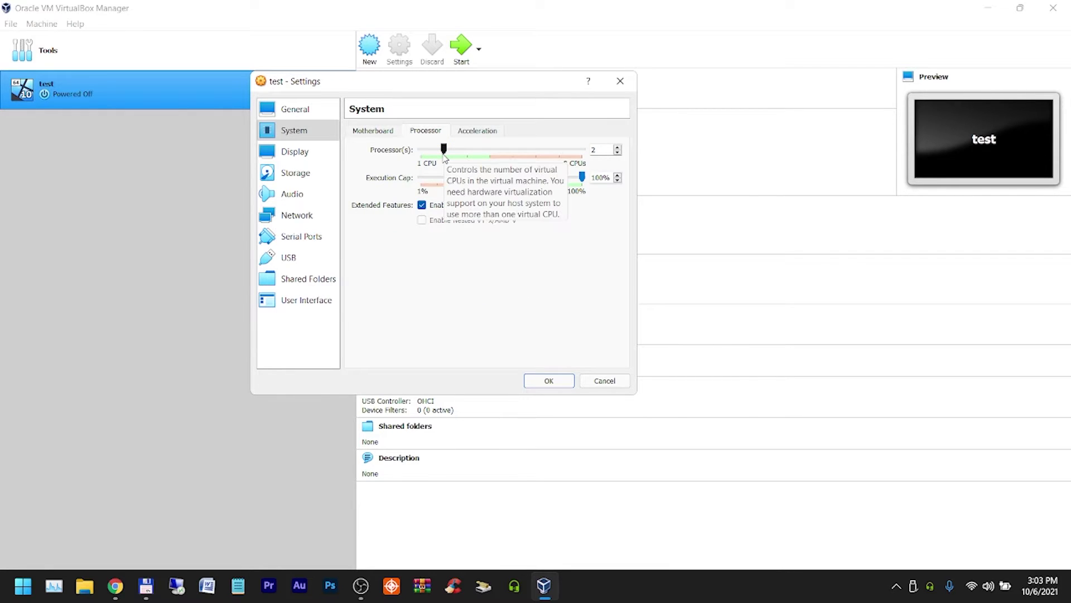
- Attach NTLite.iso from Downloads to the test machine's empty optical drive and save the settings
click(295, 172)
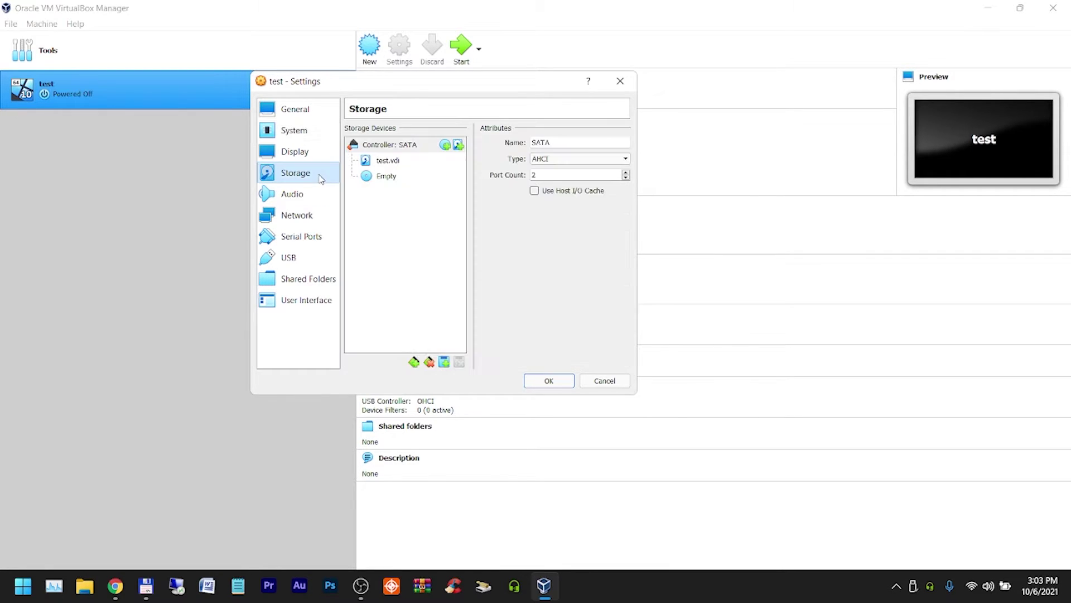
click(440, 177)
click(621, 146)
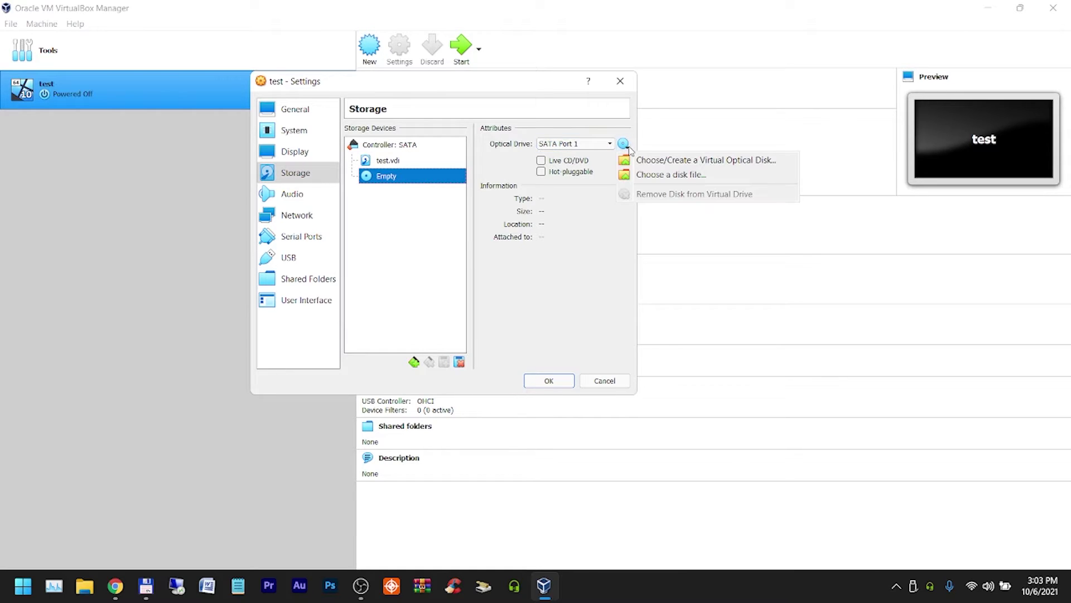
click(647, 173)
click(516, 235)
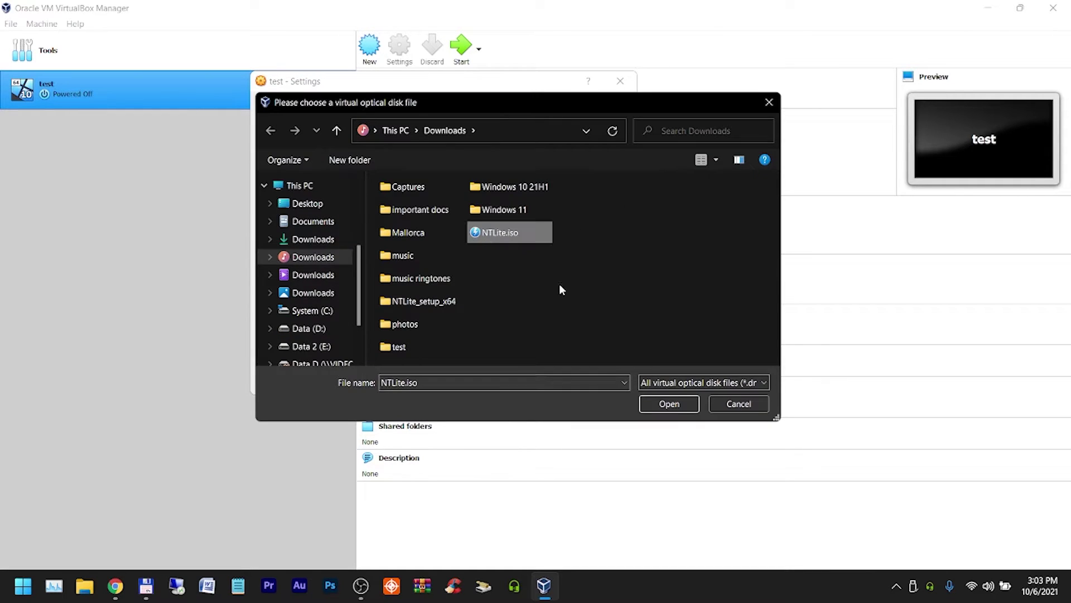
click(688, 404)
click(563, 385)
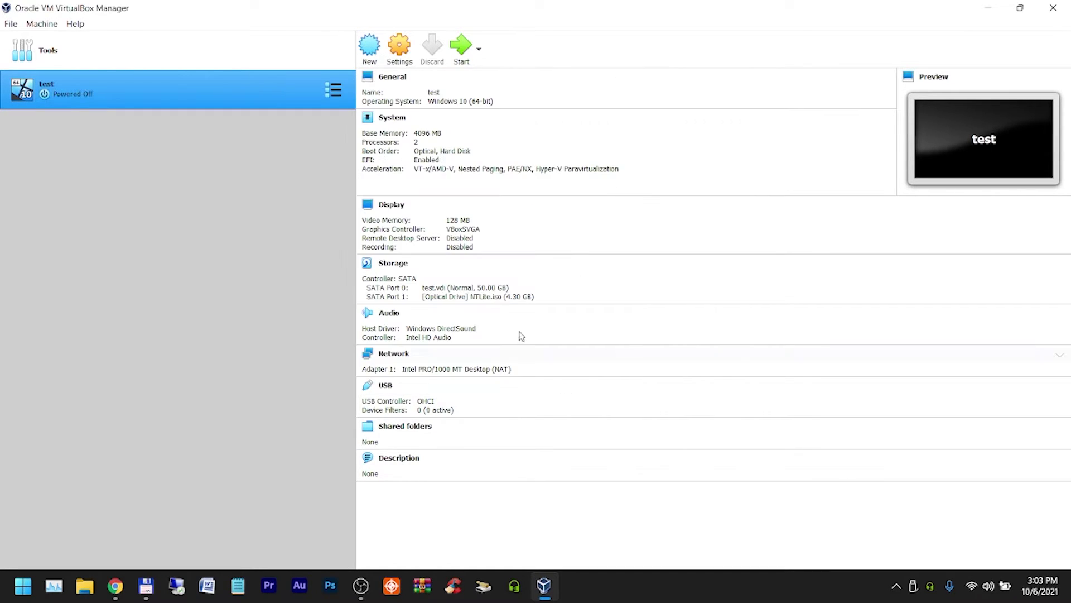
- Start the test virtual machine, dismiss the keyboard capture notice, and reposition its window
click(461, 47)
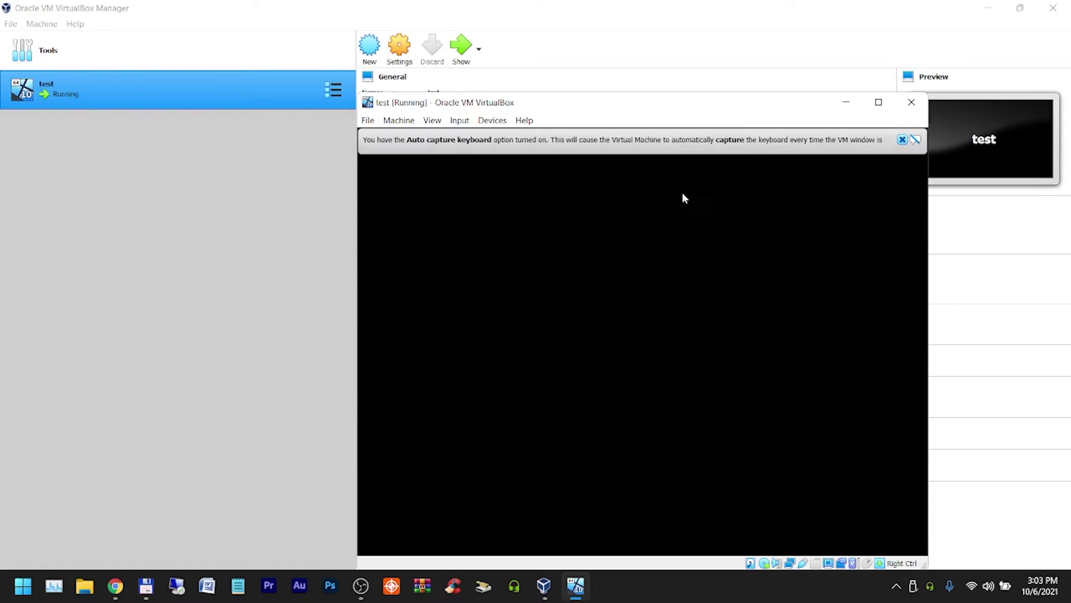
click(902, 139)
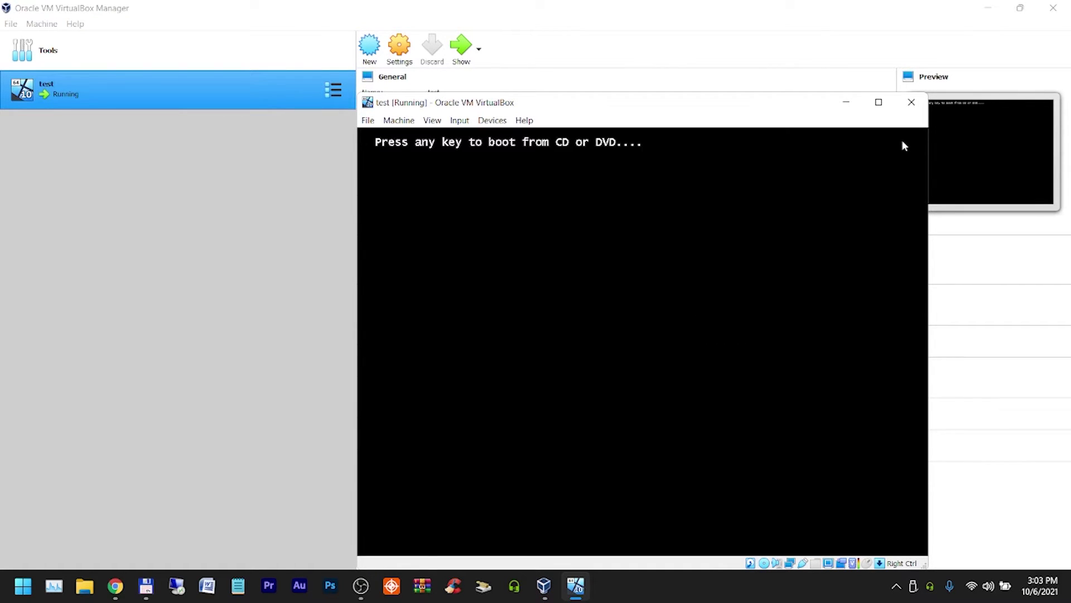
drag(729, 104, 567, 32)
- Reset the test virtual machine, boot it from the virtual DVD, and dismiss the mouse integration notice
click(300, 49)
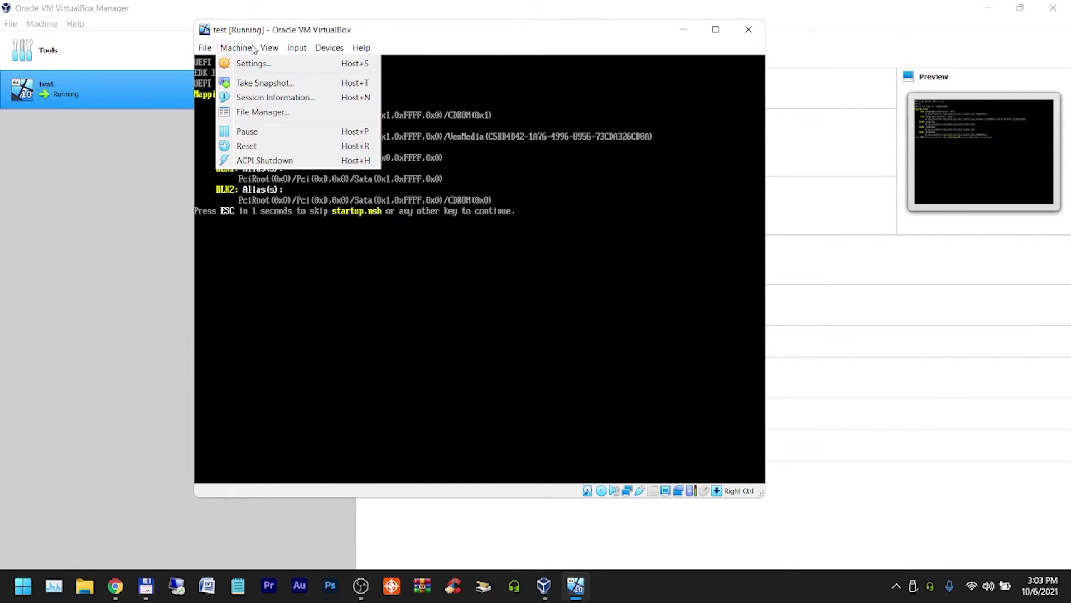
click(264, 146)
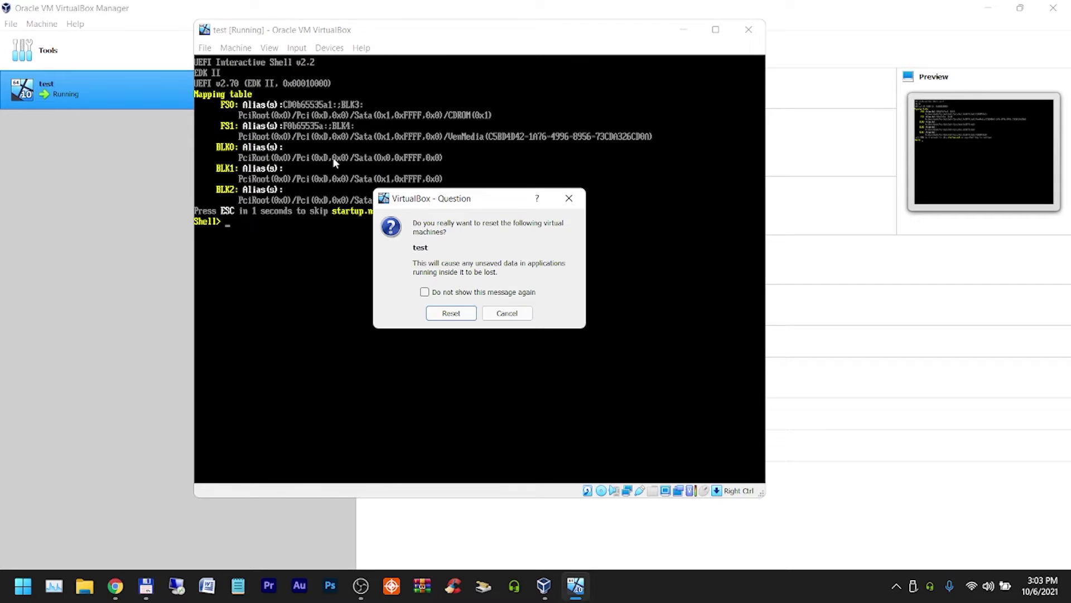
click(452, 312)
key(Return)
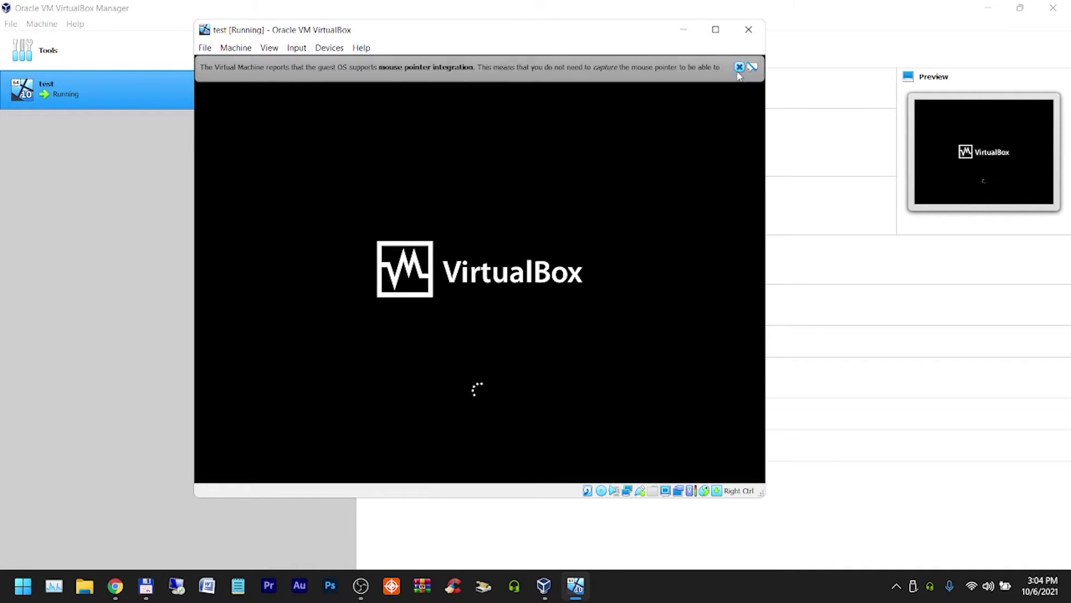
click(739, 67)
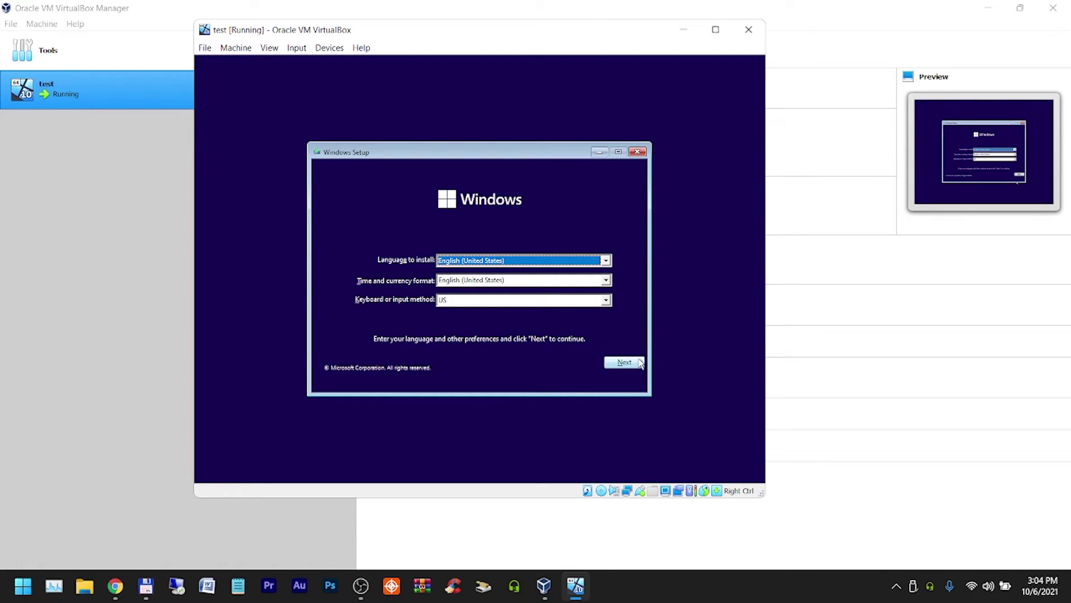
- Begin the Windows installation without a product key and select Windows 11 Pro as the operating system
click(639, 364)
click(463, 276)
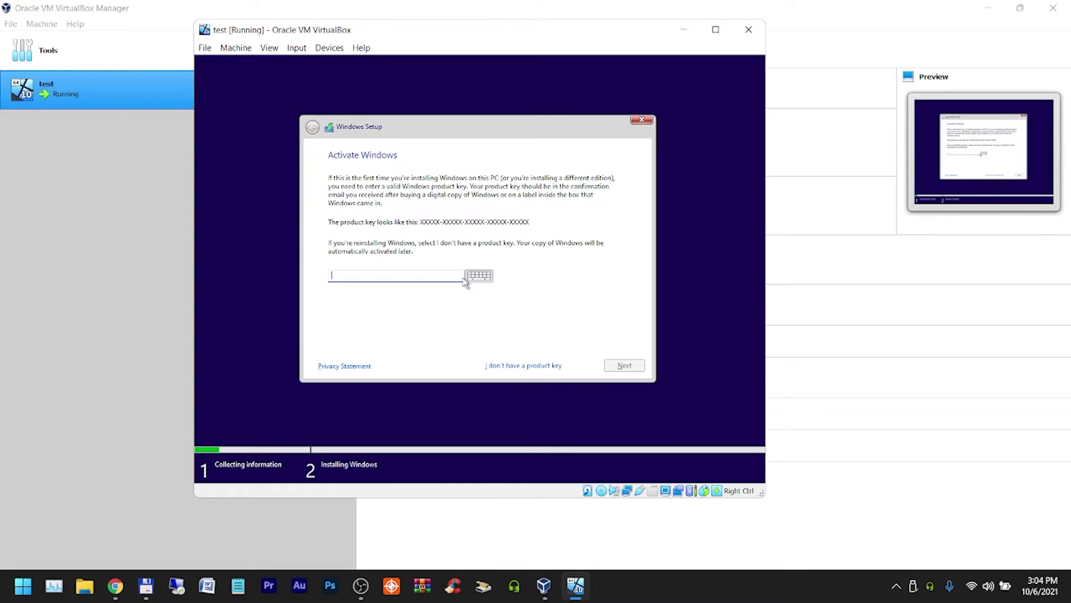
click(551, 364)
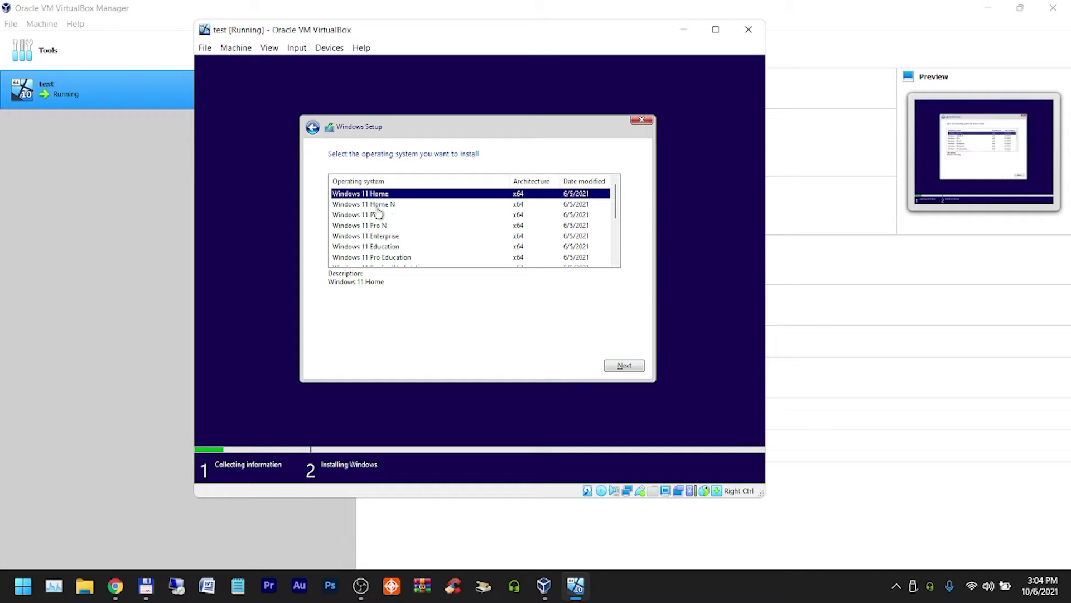
click(375, 215)
click(629, 366)
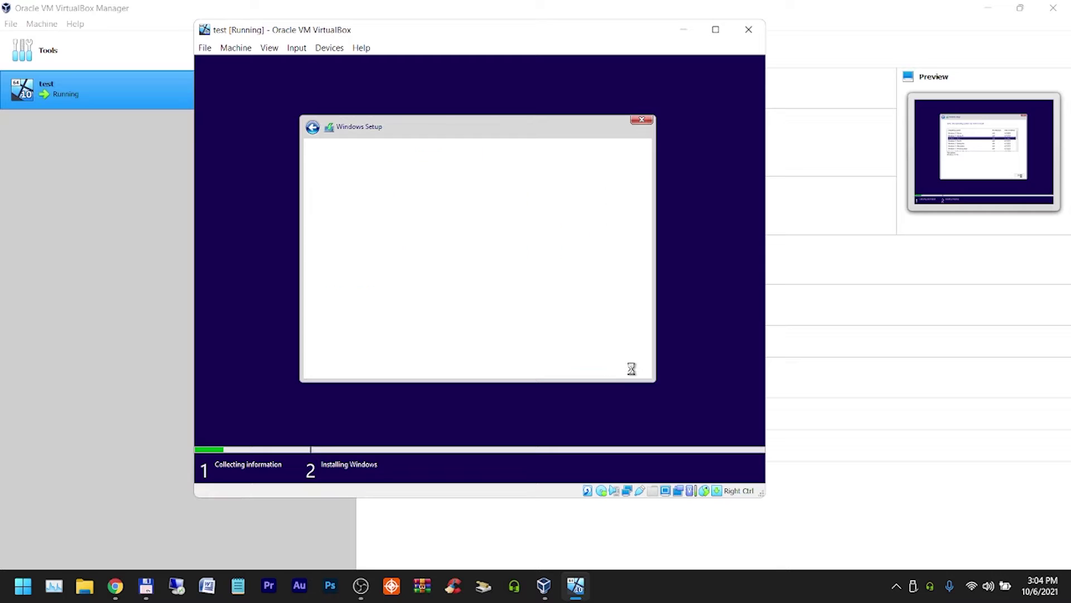
- Accept the Microsoft license terms and choose the custom Windows-only installation
click(480, 349)
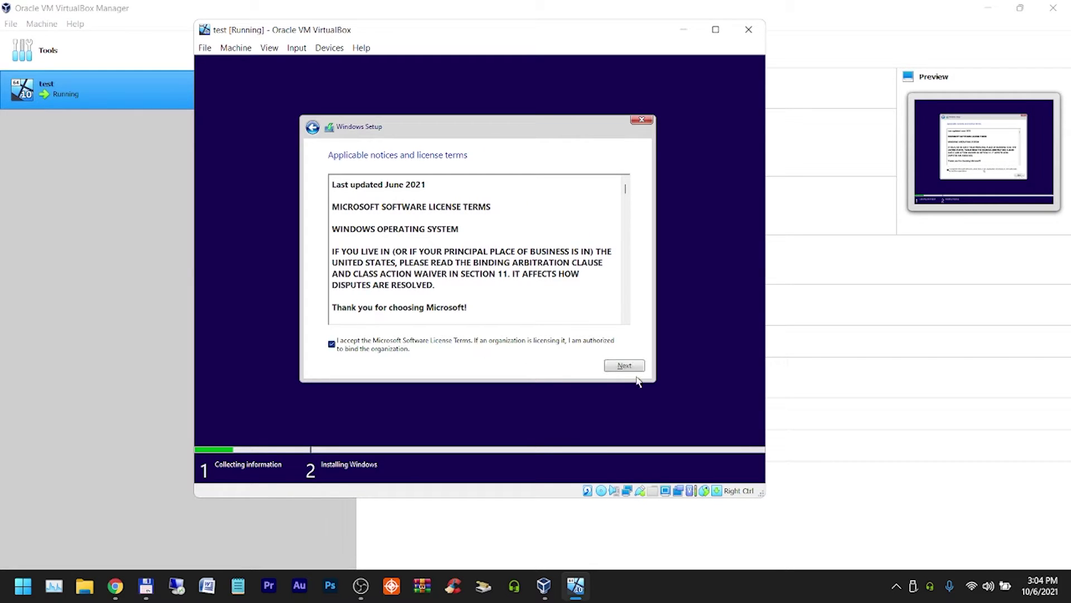
click(629, 366)
click(404, 262)
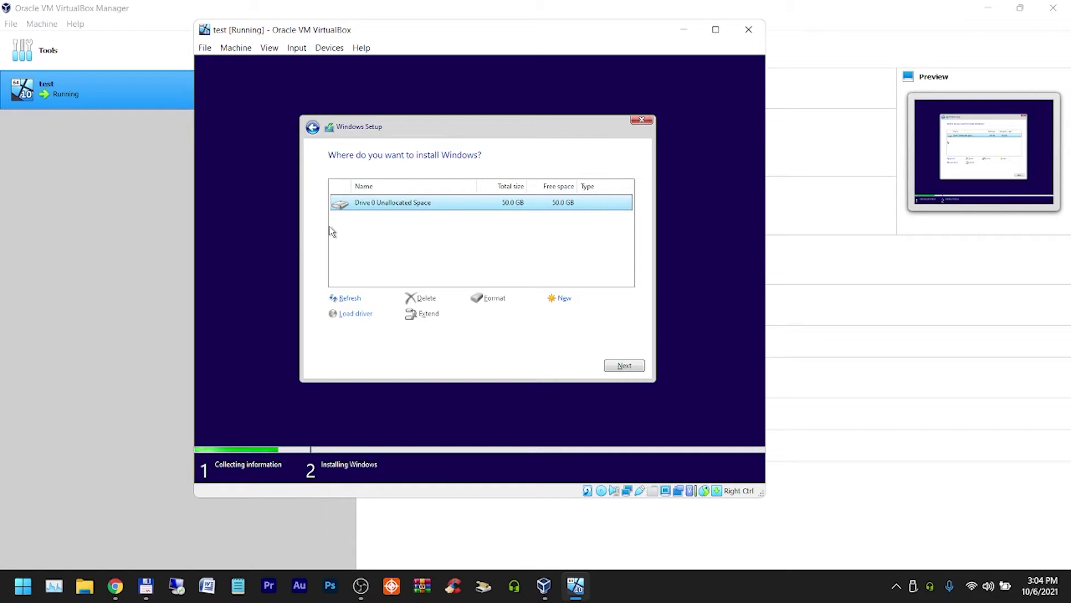
- Open a command prompt within Windows Setup, run regedit, and reposition the Registry Editor window
key(shift+F10)
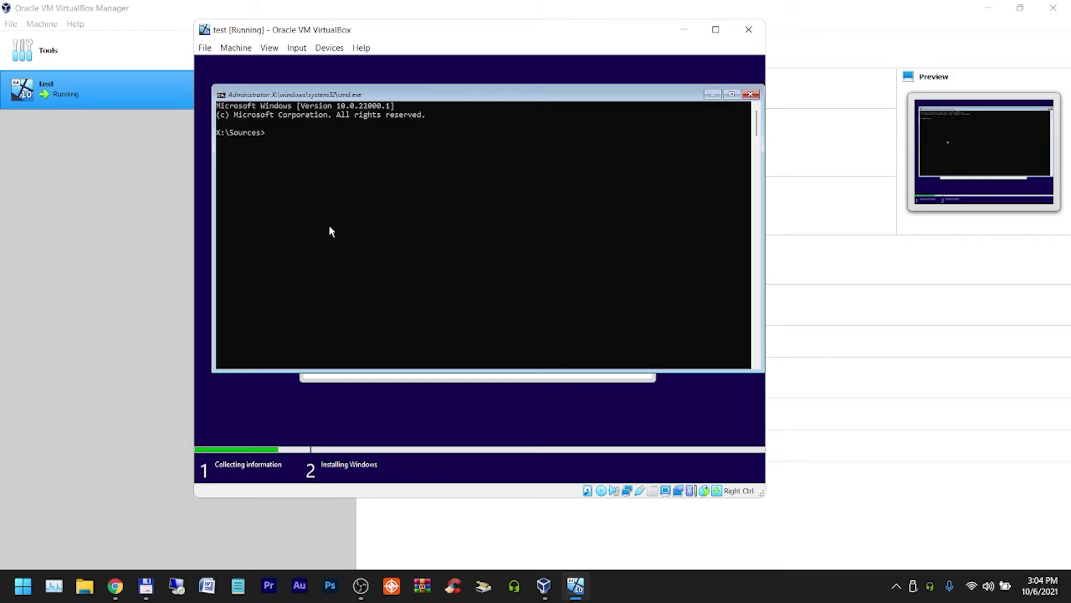
text(reg)
text(e)
text(rege)
text(di)
text(t)
key(Return)
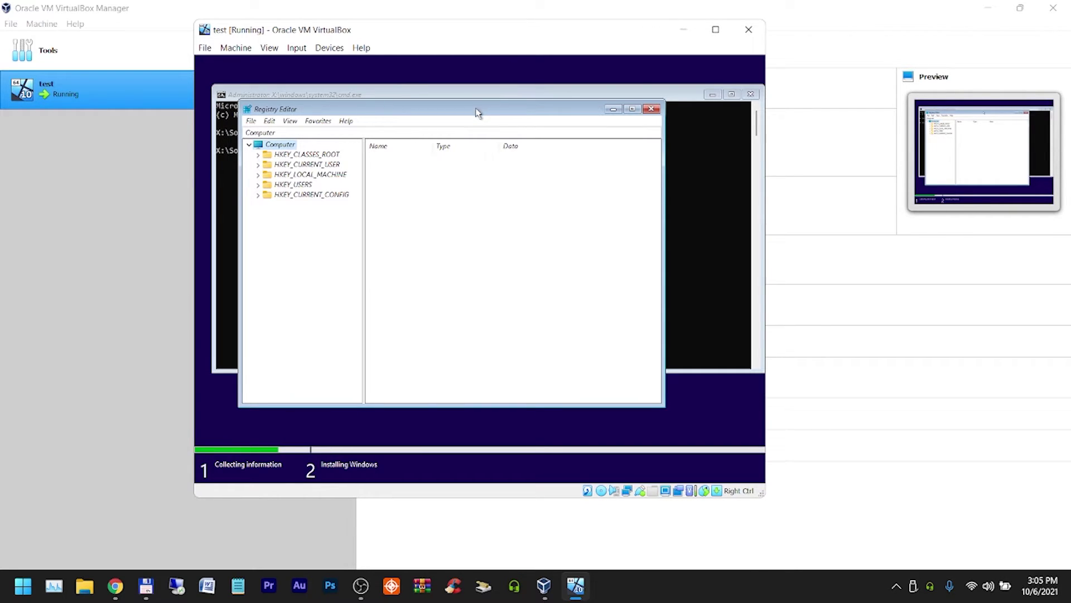
drag(477, 112, 470, 175)
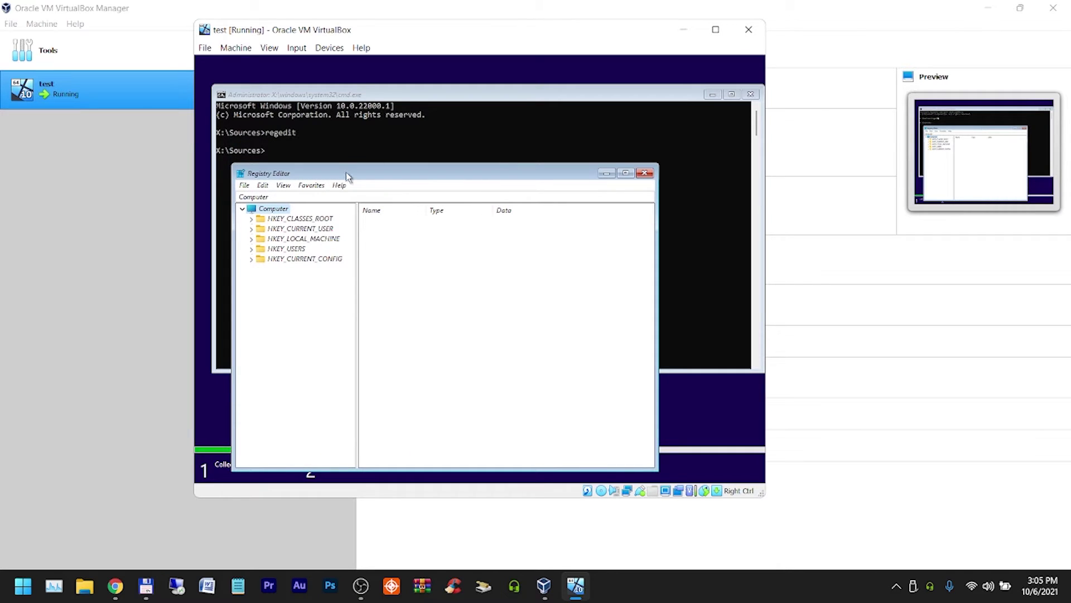
drag(346, 176, 377, 92)
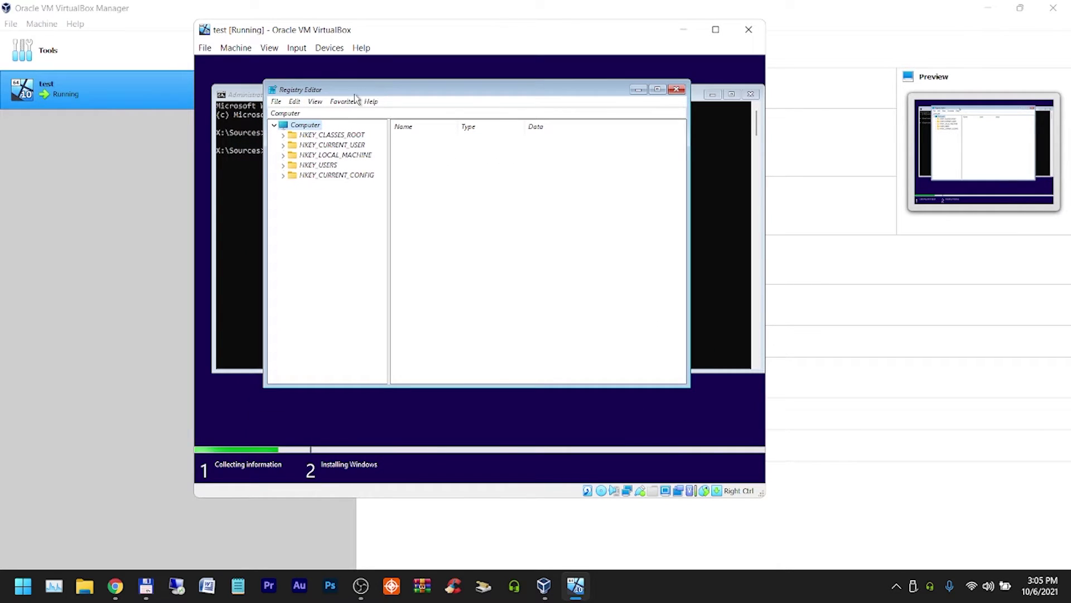
- Import disable_TMP20_SecureBoot from CD Drive (D:) NTLite into the registry, then close Registry Editor and the command prompt
click(282, 104)
click(297, 116)
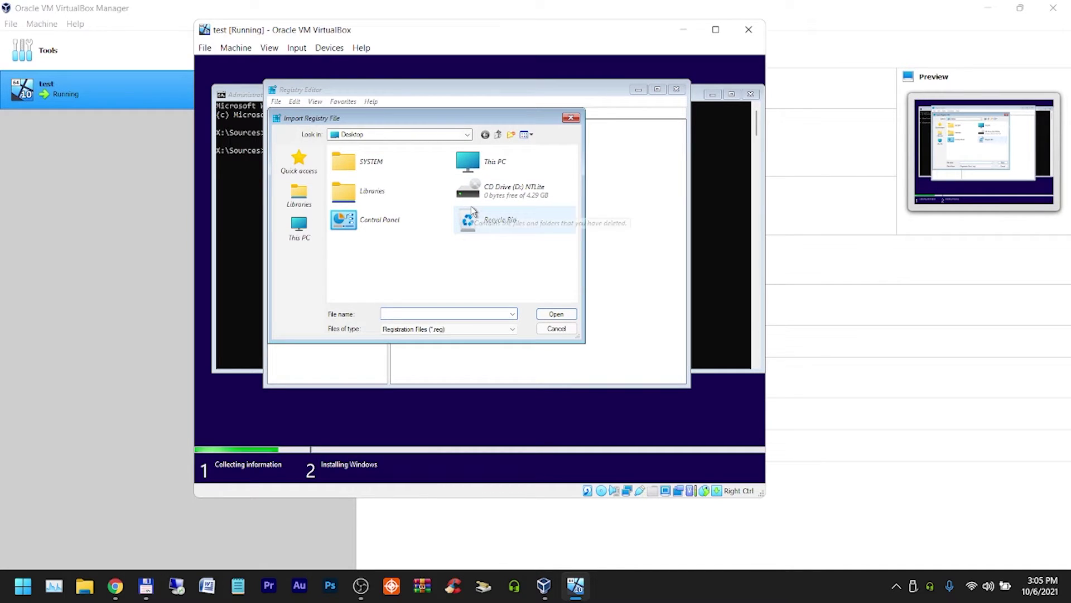
click(468, 135)
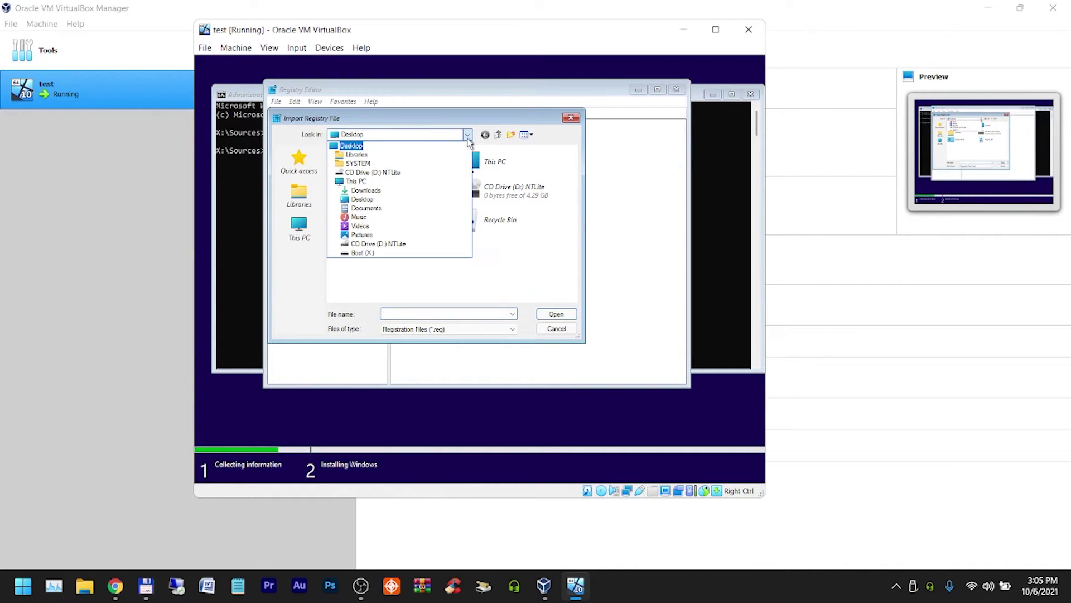
click(377, 256)
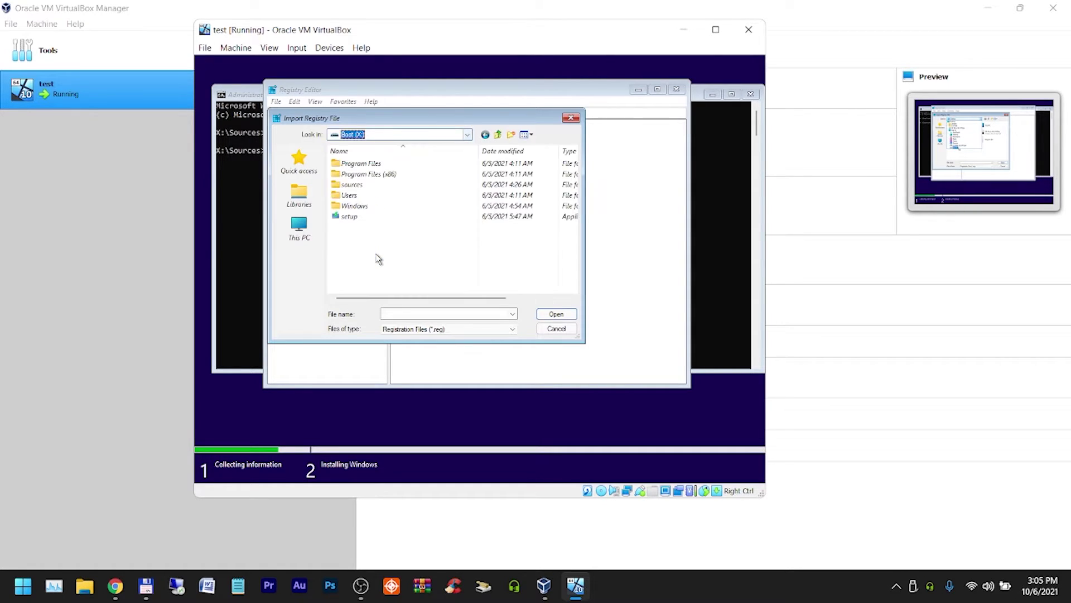
click(403, 139)
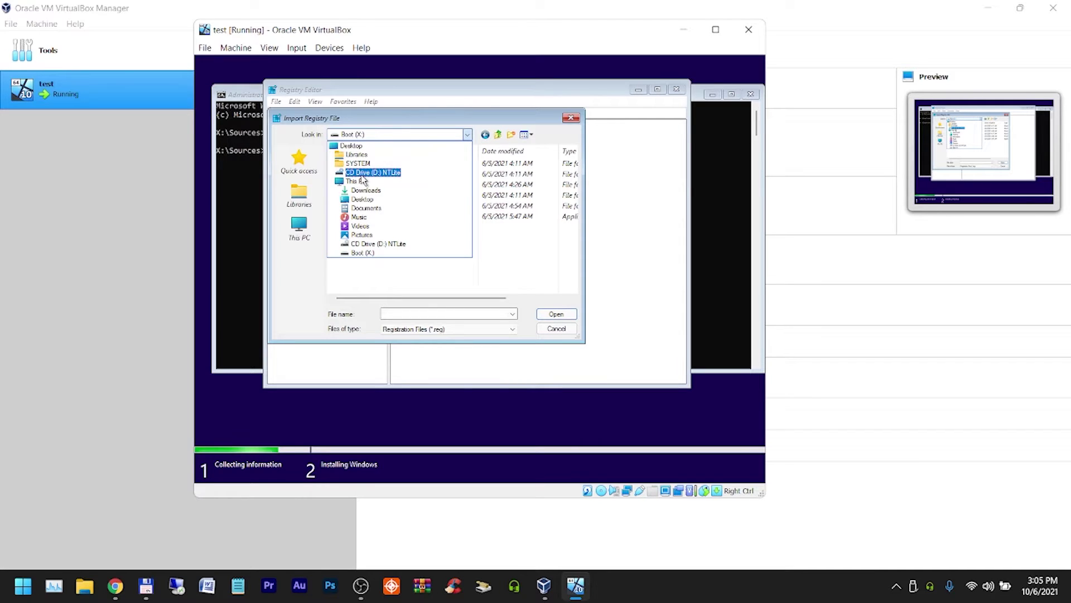
click(360, 173)
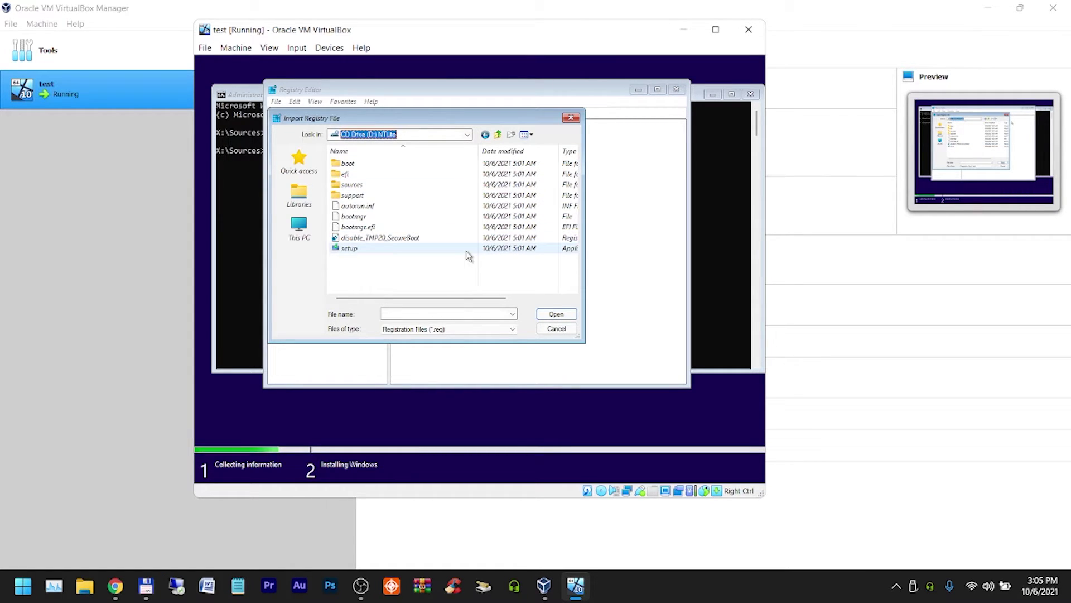
click(372, 240)
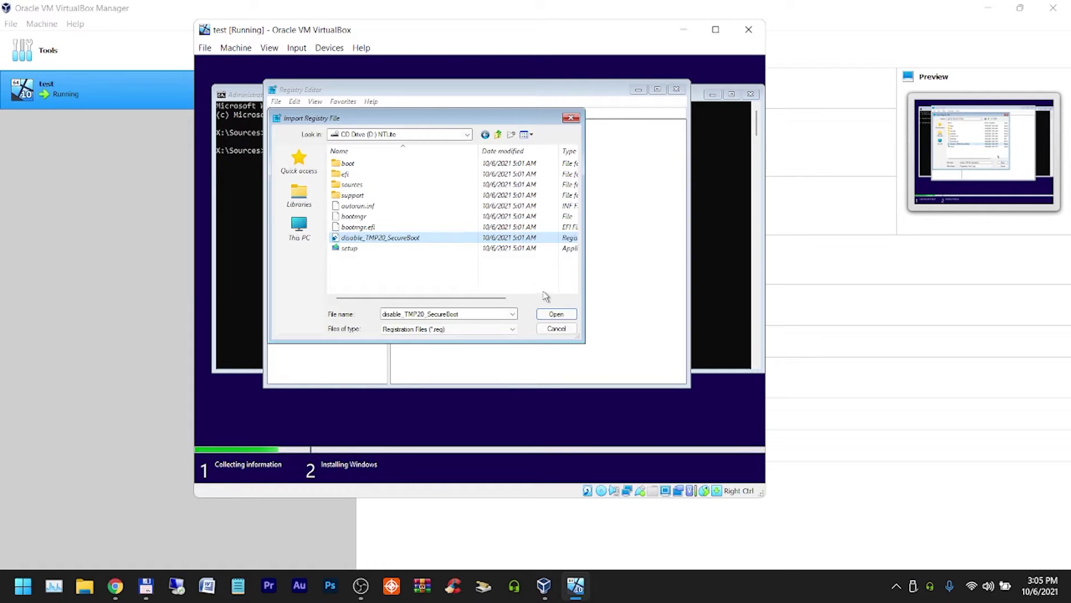
click(557, 314)
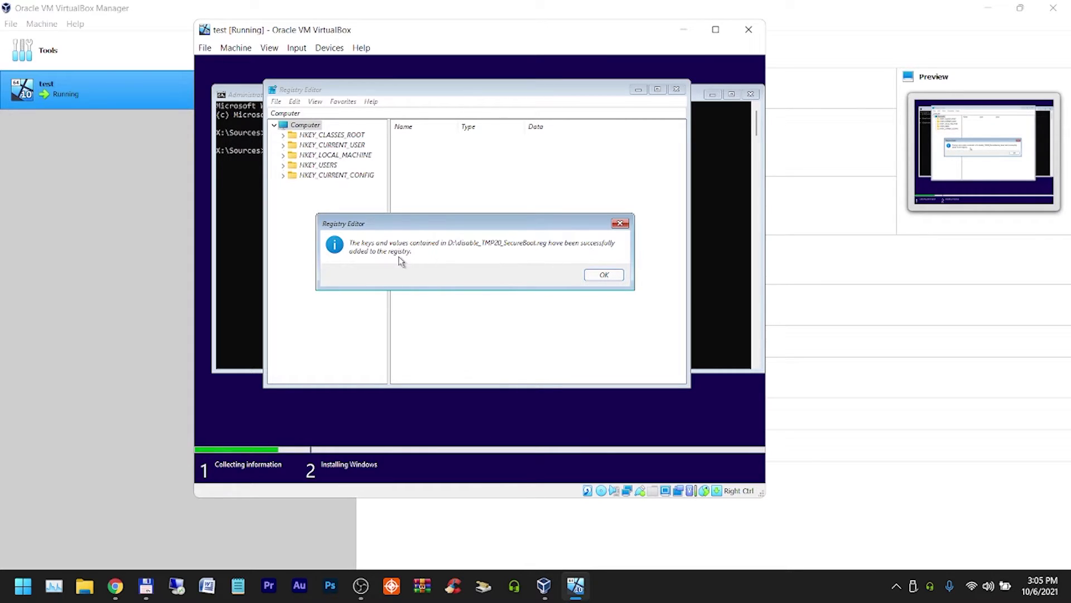
click(610, 277)
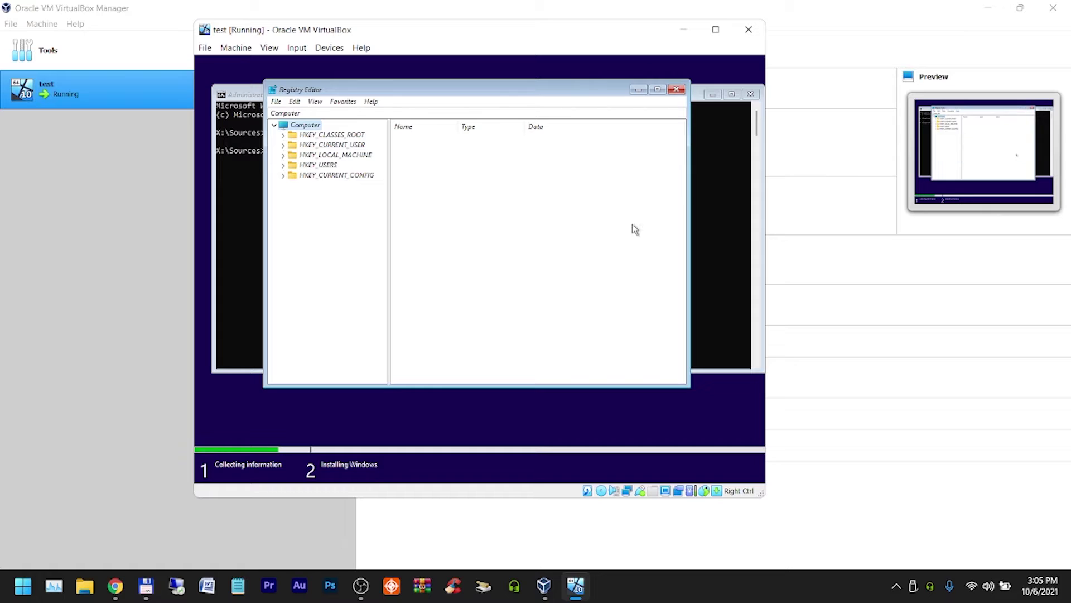
click(676, 89)
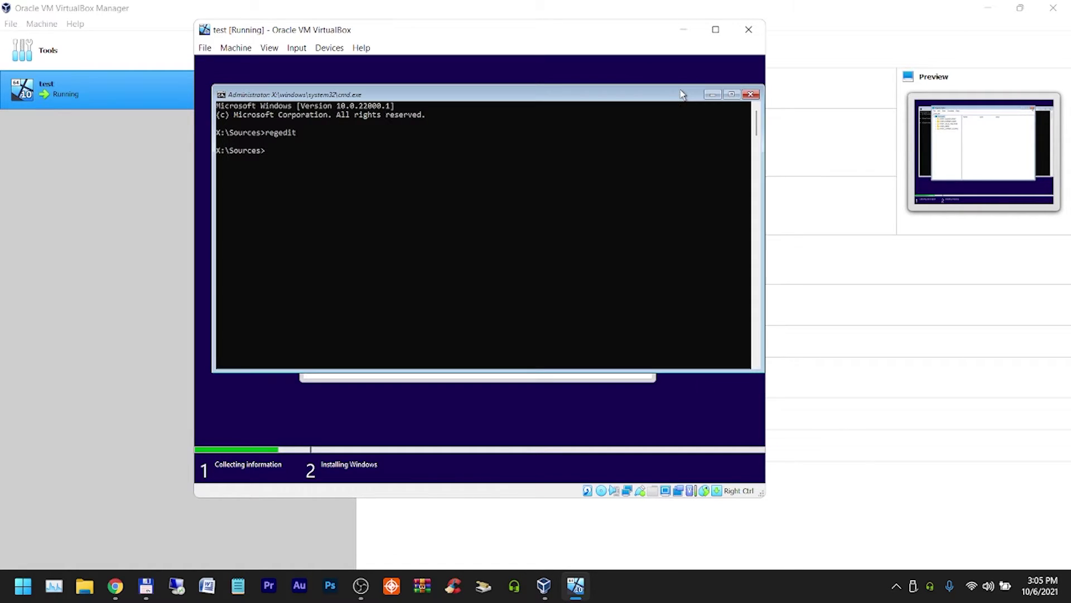
click(750, 95)
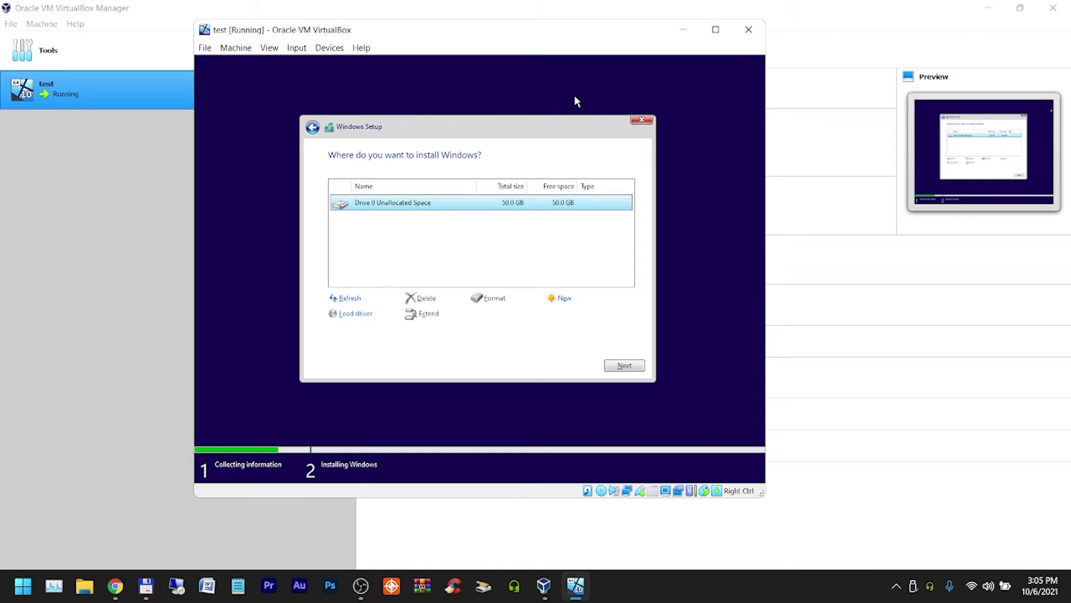
- Re-enter the custom installation and install Windows on a new 51200 MB partition created from Drive 0's unallocated space
click(313, 128)
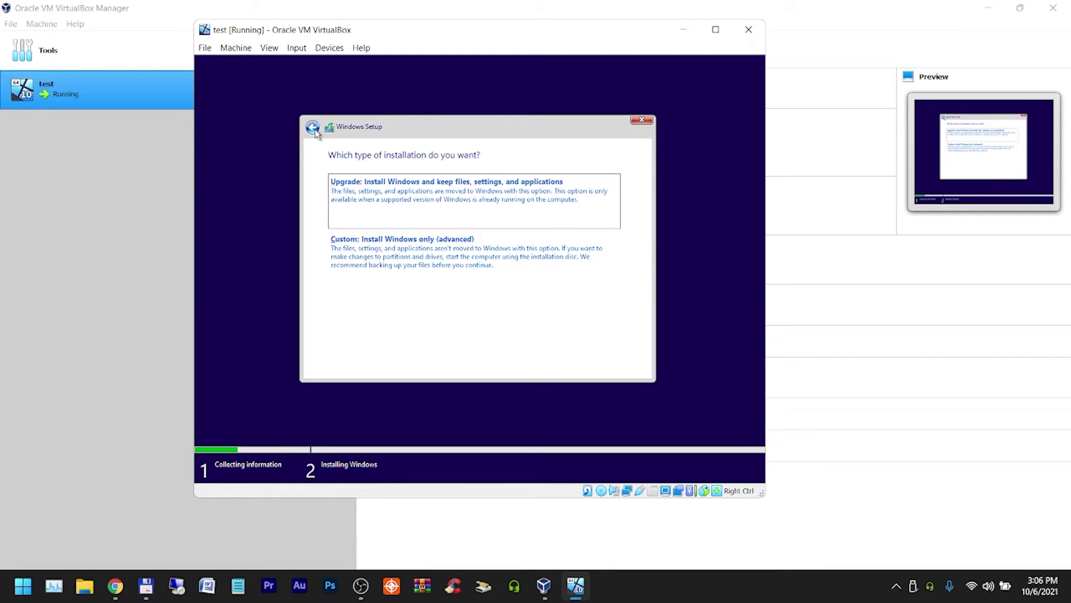
click(374, 265)
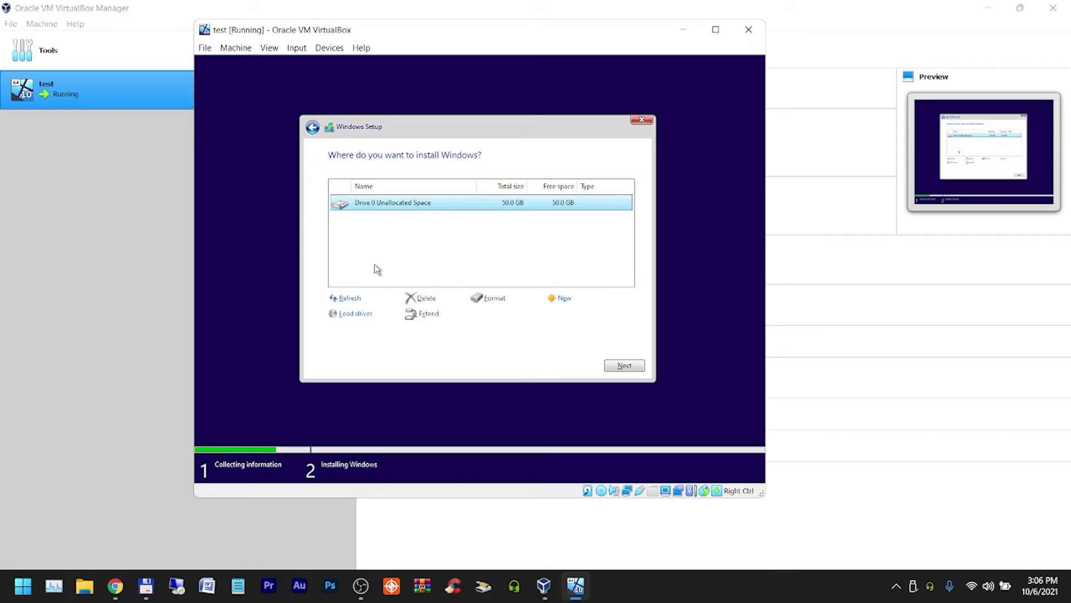
click(563, 299)
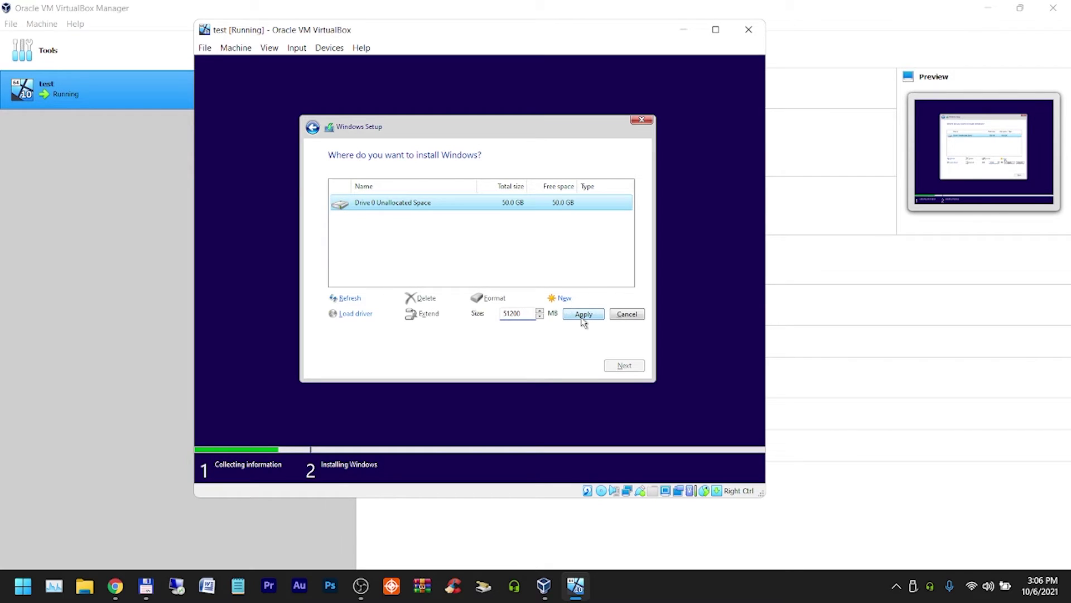
click(583, 314)
click(545, 315)
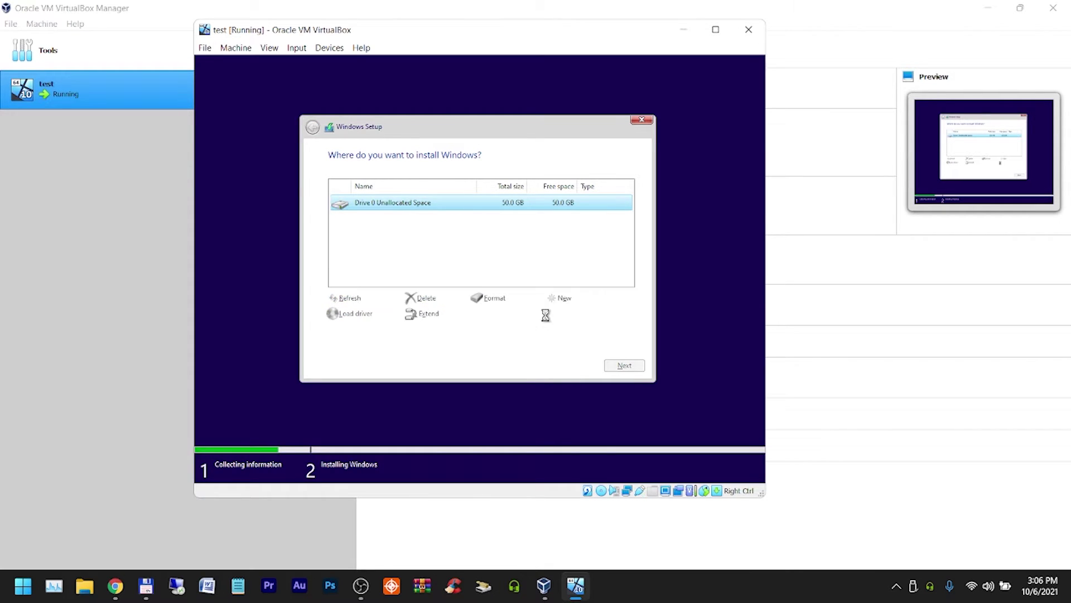
click(616, 363)
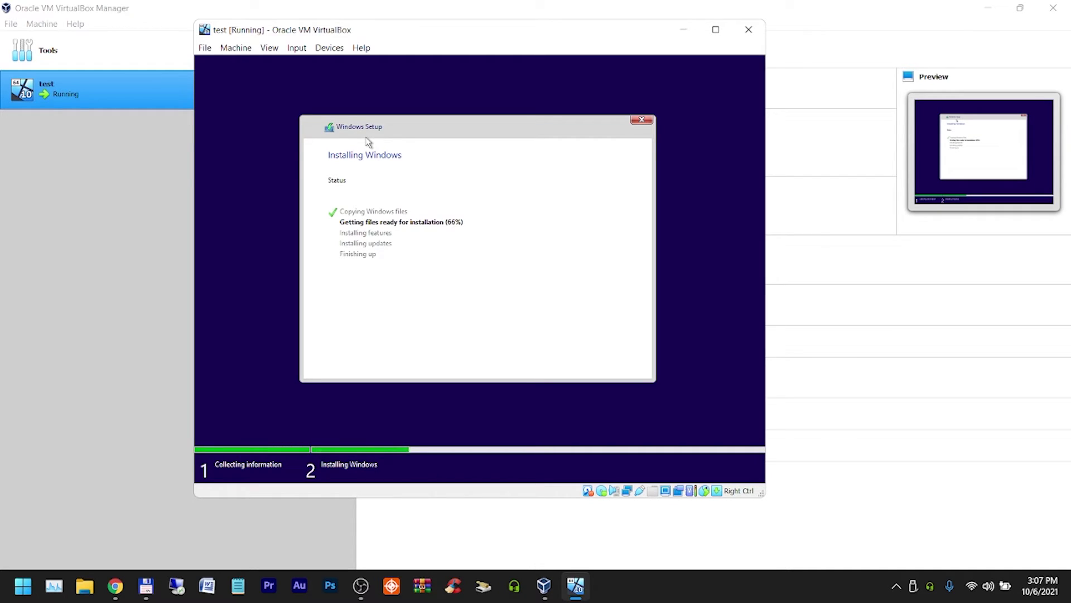
click(544, 586)
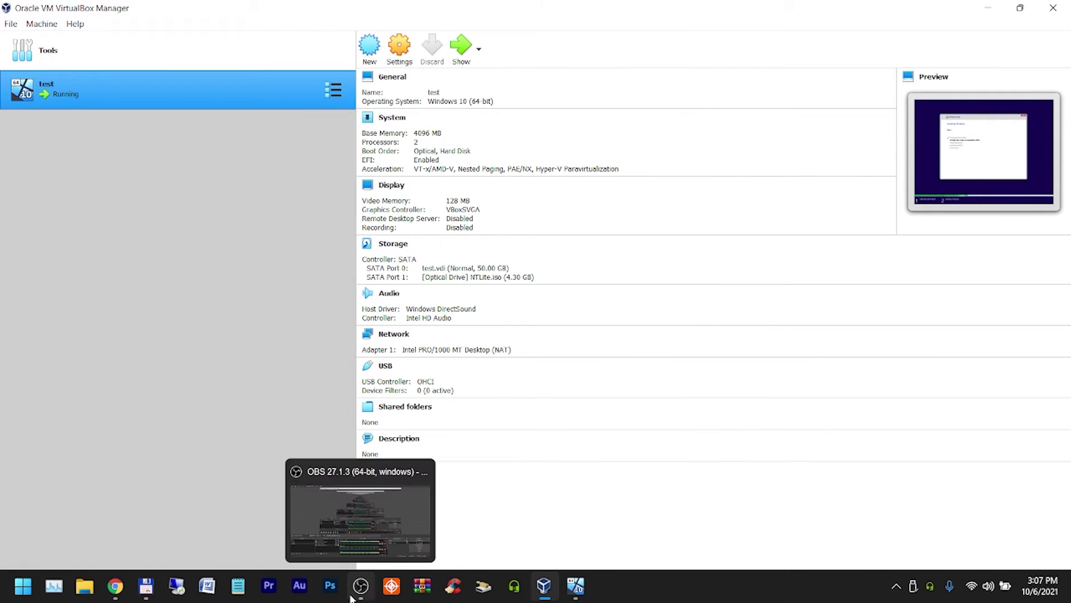
click(574, 597)
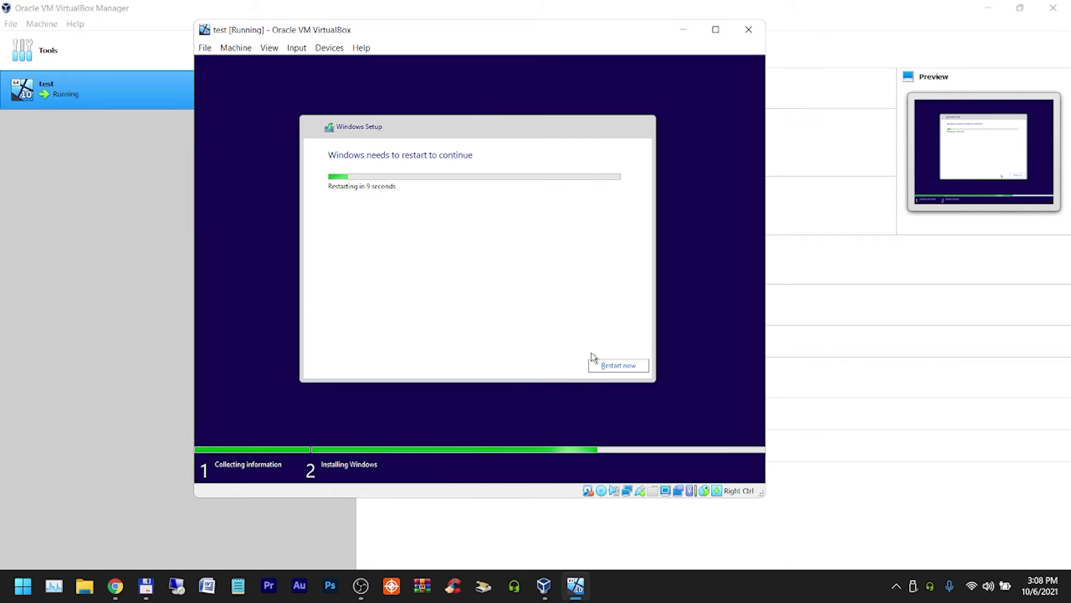
- Restart the virtual machine to continue Windows Setup and dismiss the mouse pointer integration notice
click(619, 365)
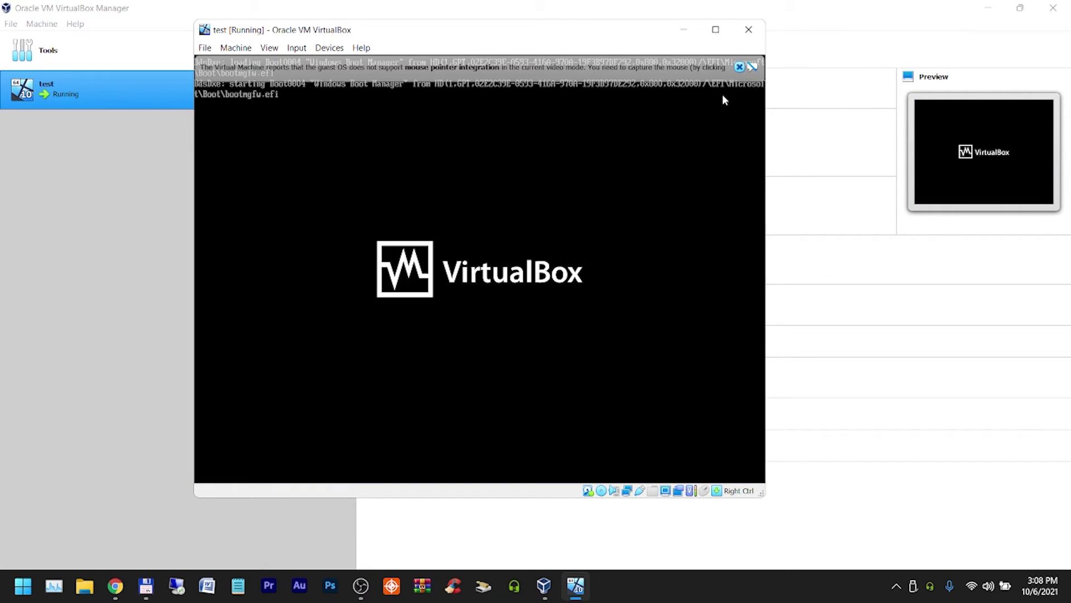
click(739, 68)
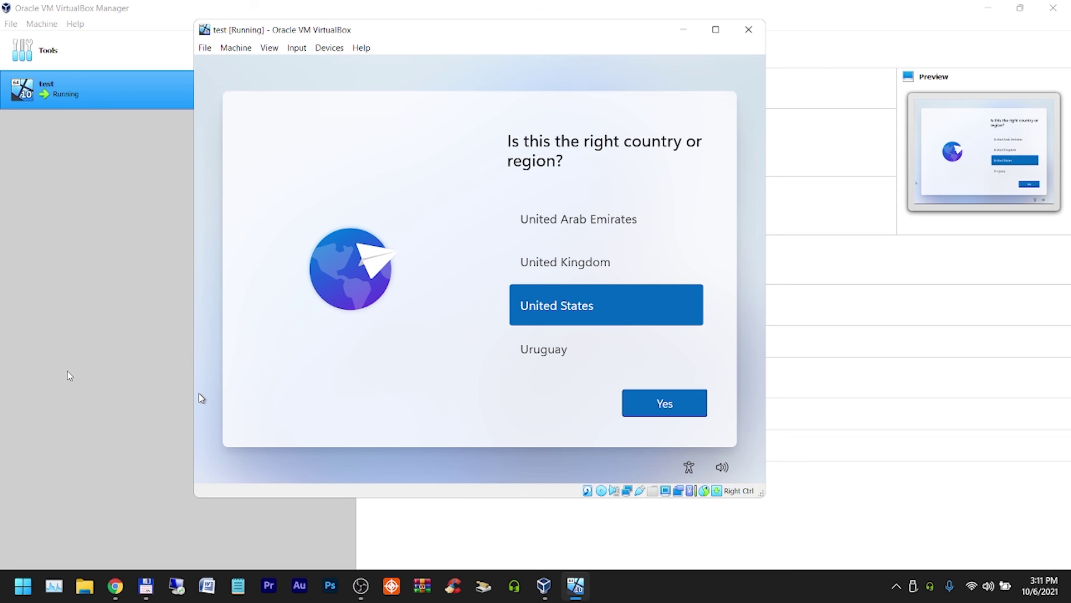
click(361, 587)
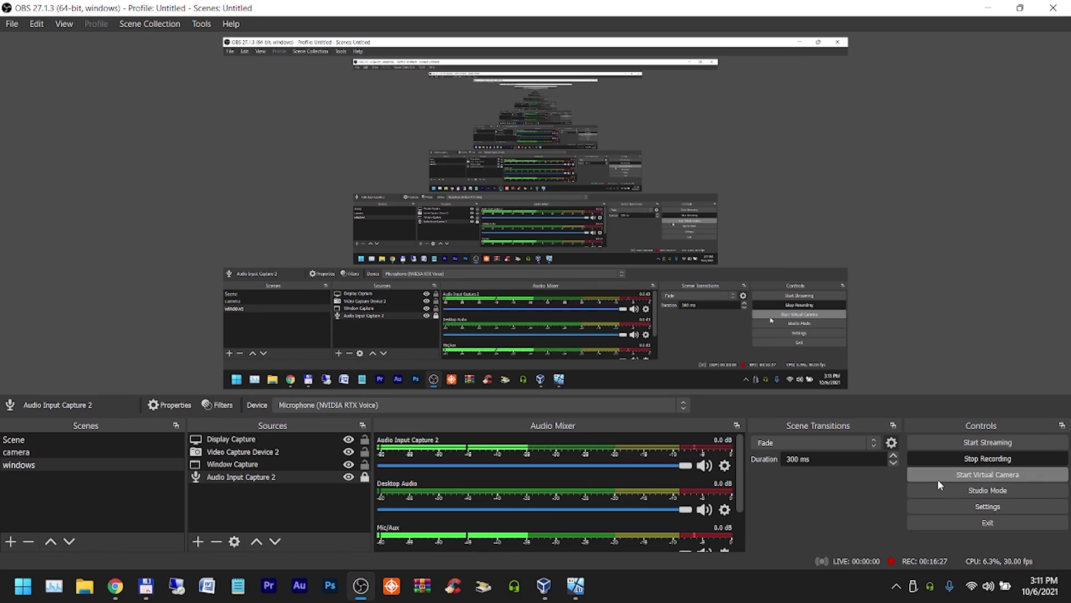
click(944, 460)
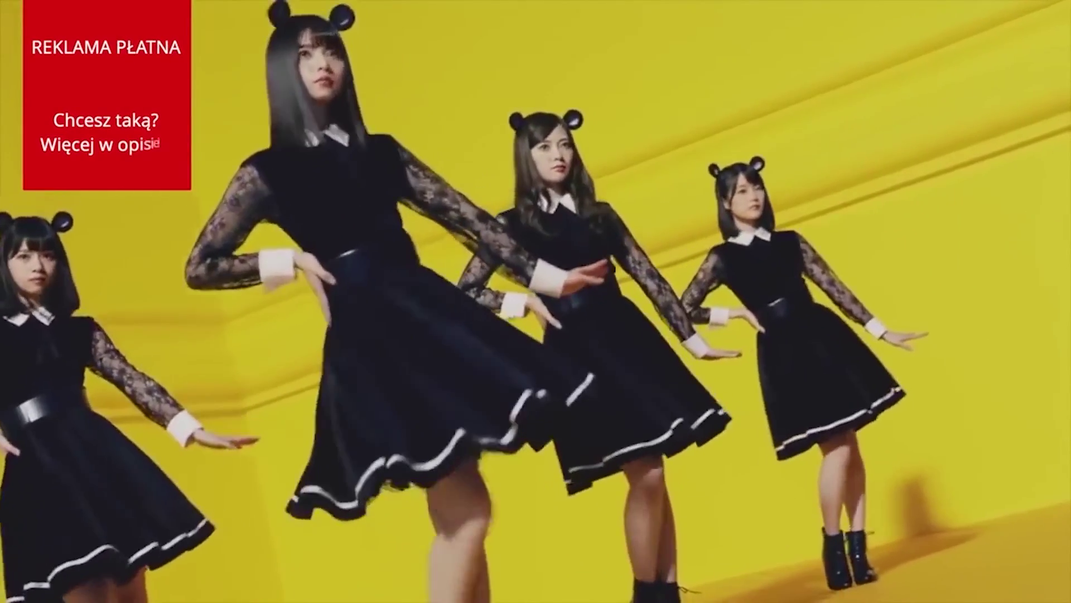